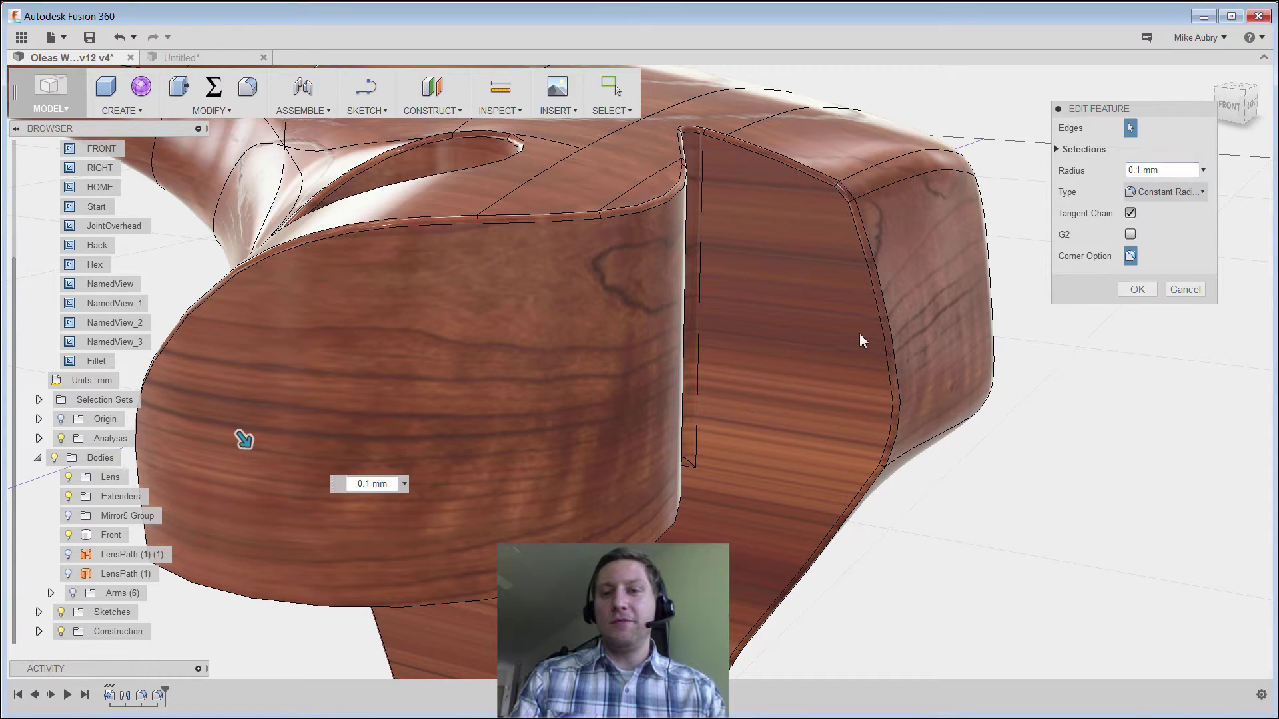
Step: Try a 1 mm fillet radius on the glasses front, then settle on 0.5 mm
double_click(1136, 170)
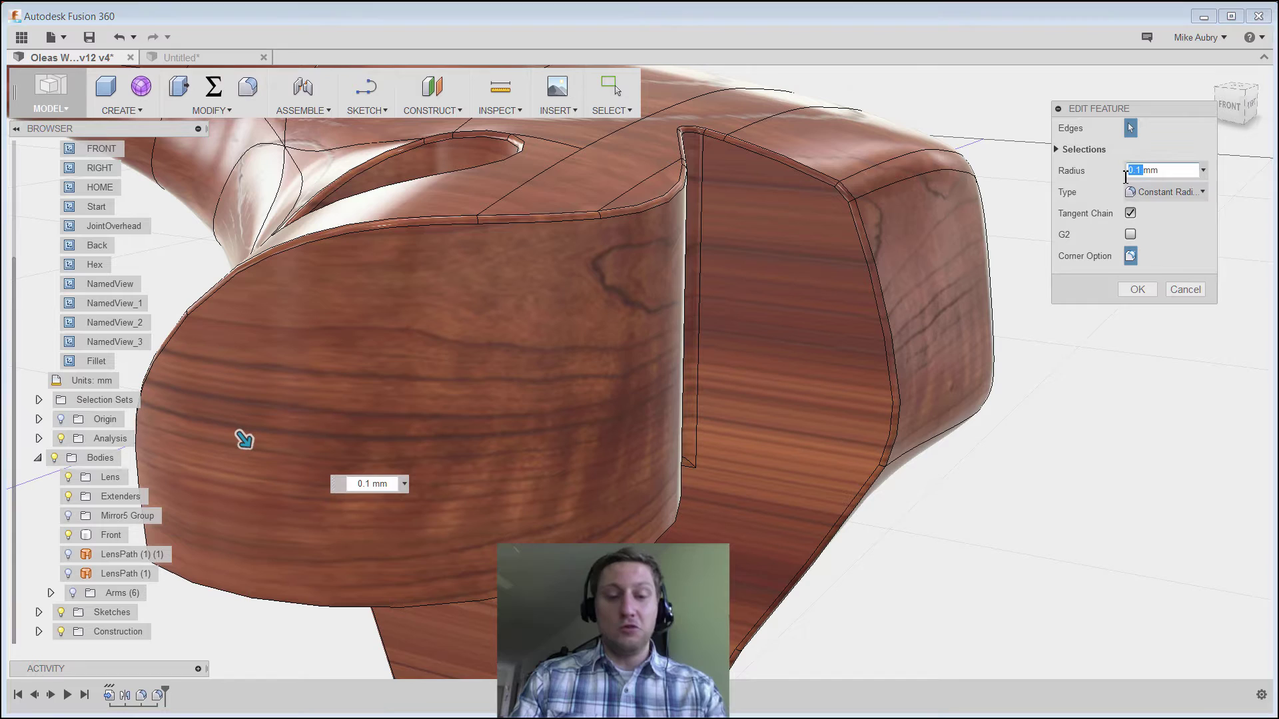
text(1)
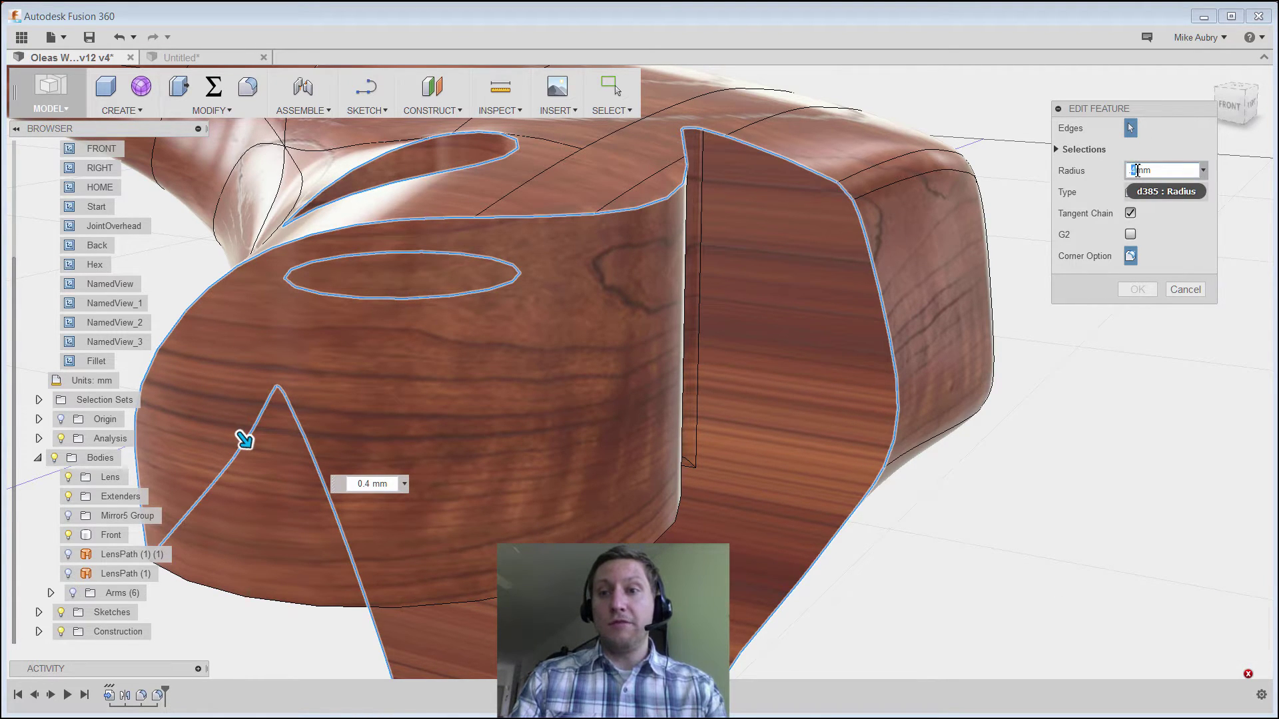
text(5)
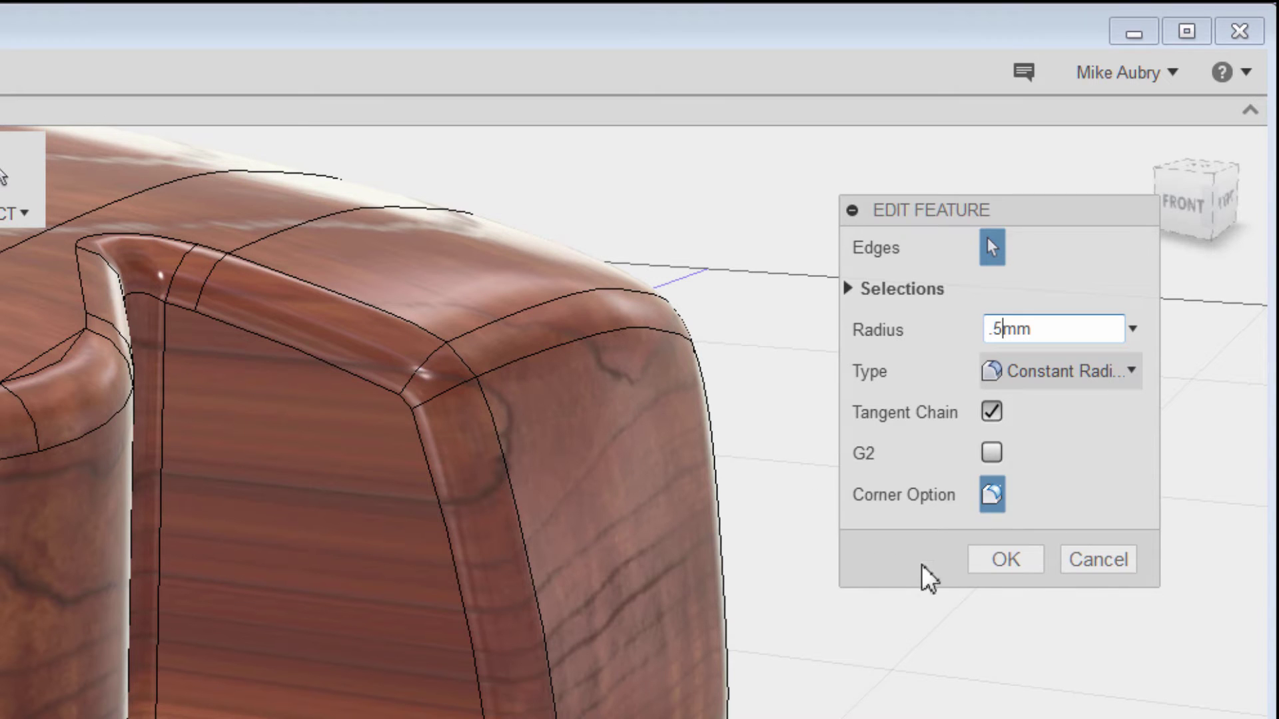
Step: Apply the 0.5 mm fillet and select the last fillet feature in the timeline
click(1005, 559)
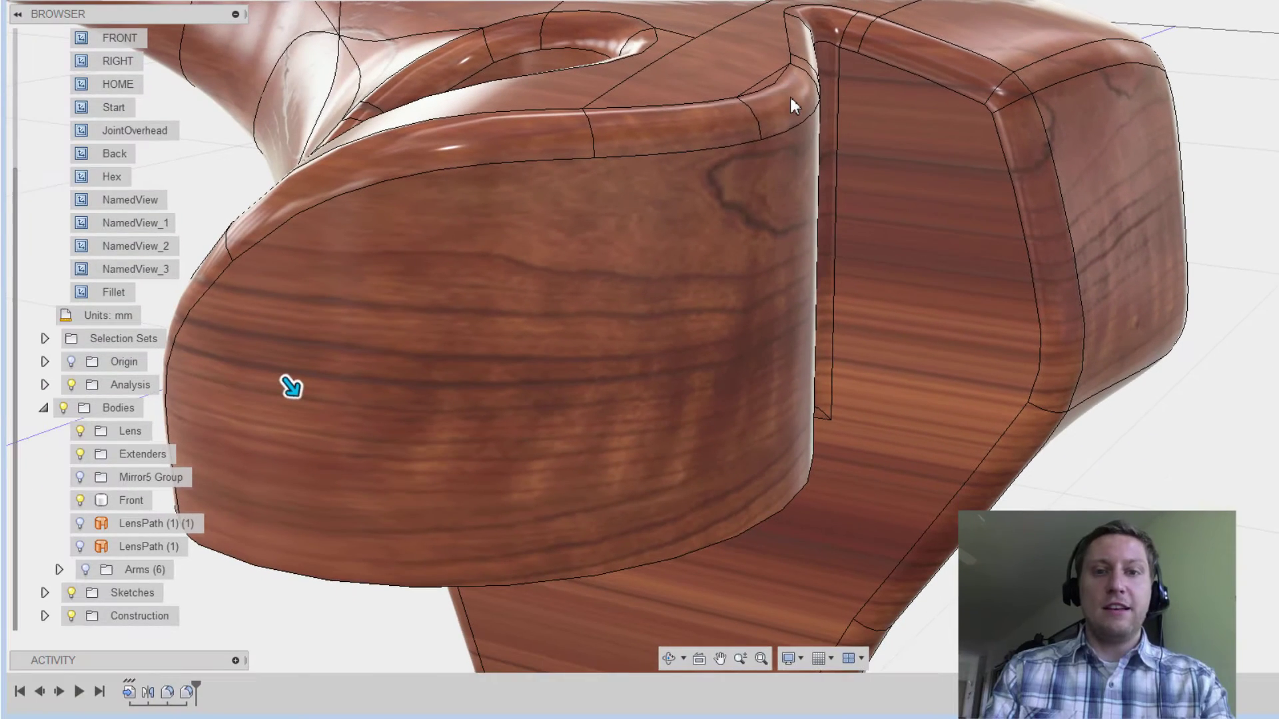
click(790, 98)
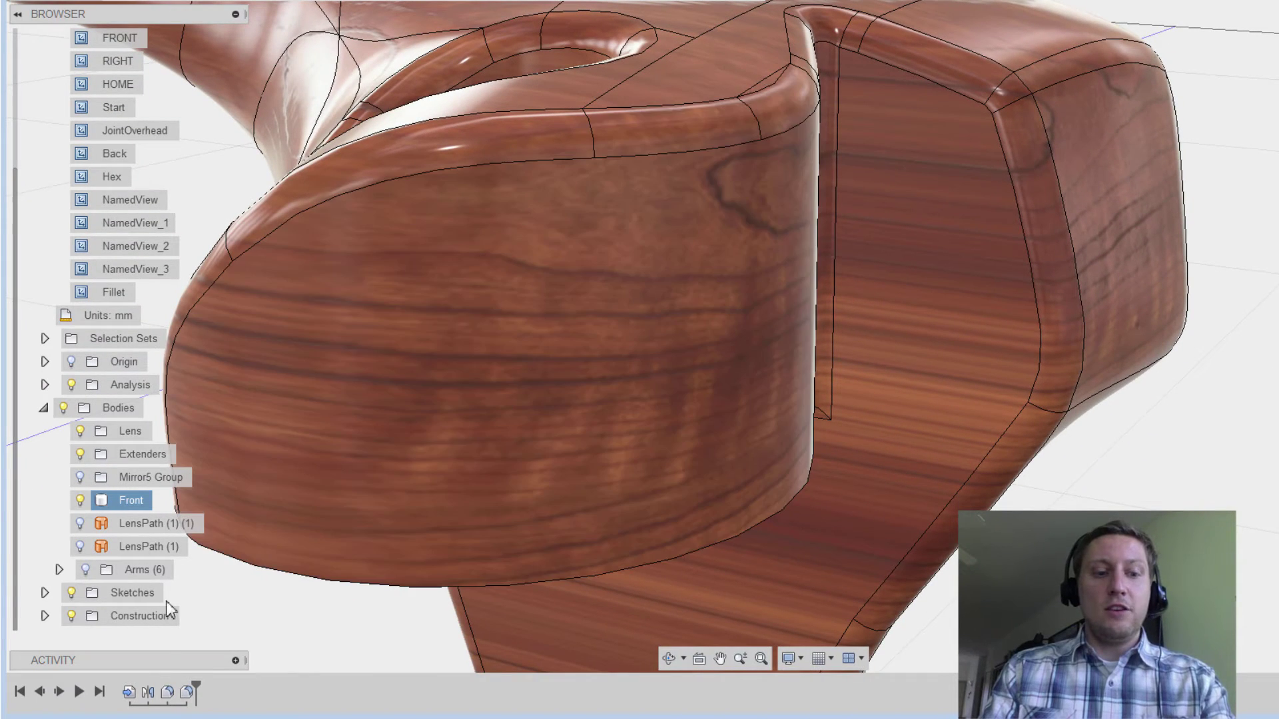
click(183, 698)
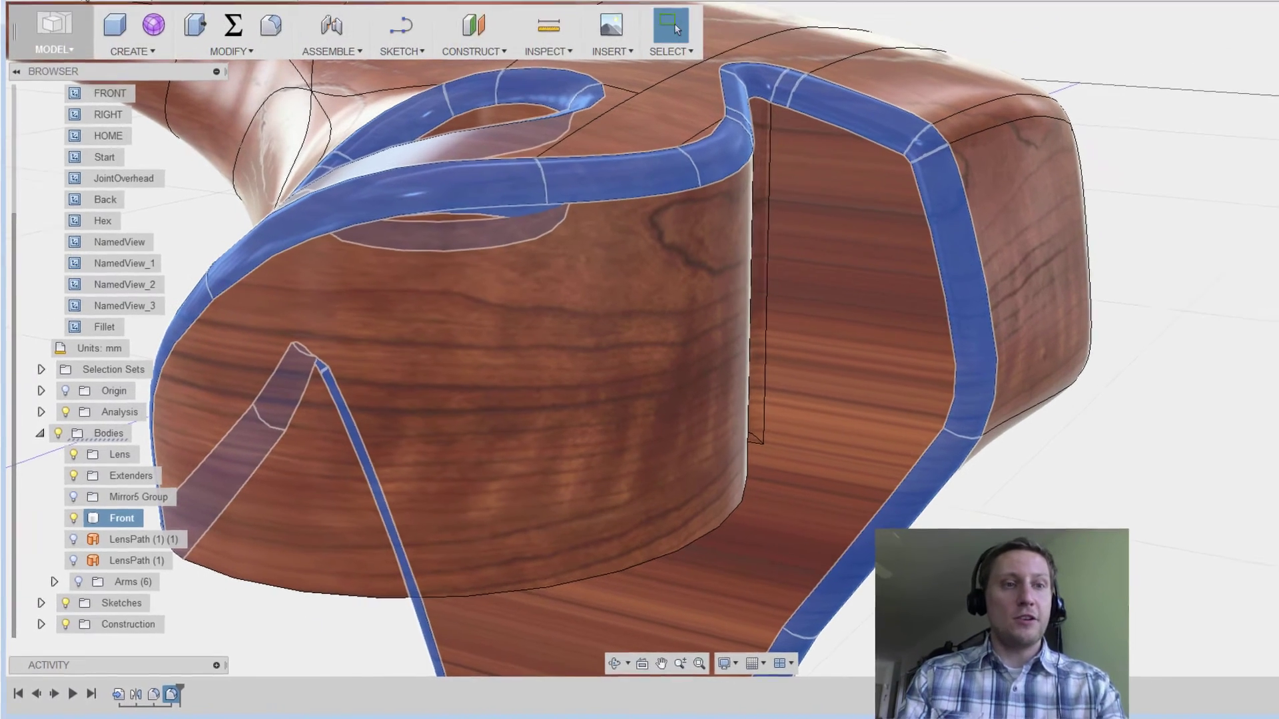
Step: Run the MaxFillet script from Scripts and Add-Ins on the selected fillet
click(52, 37)
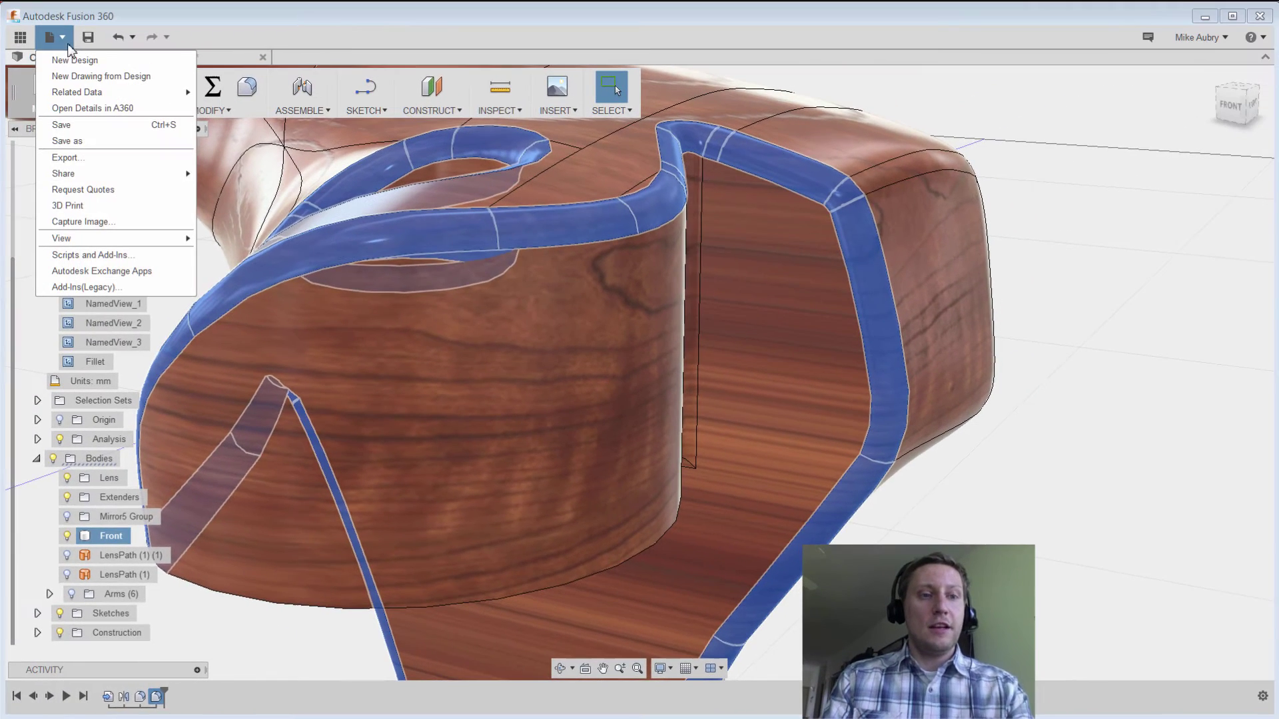
click(117, 256)
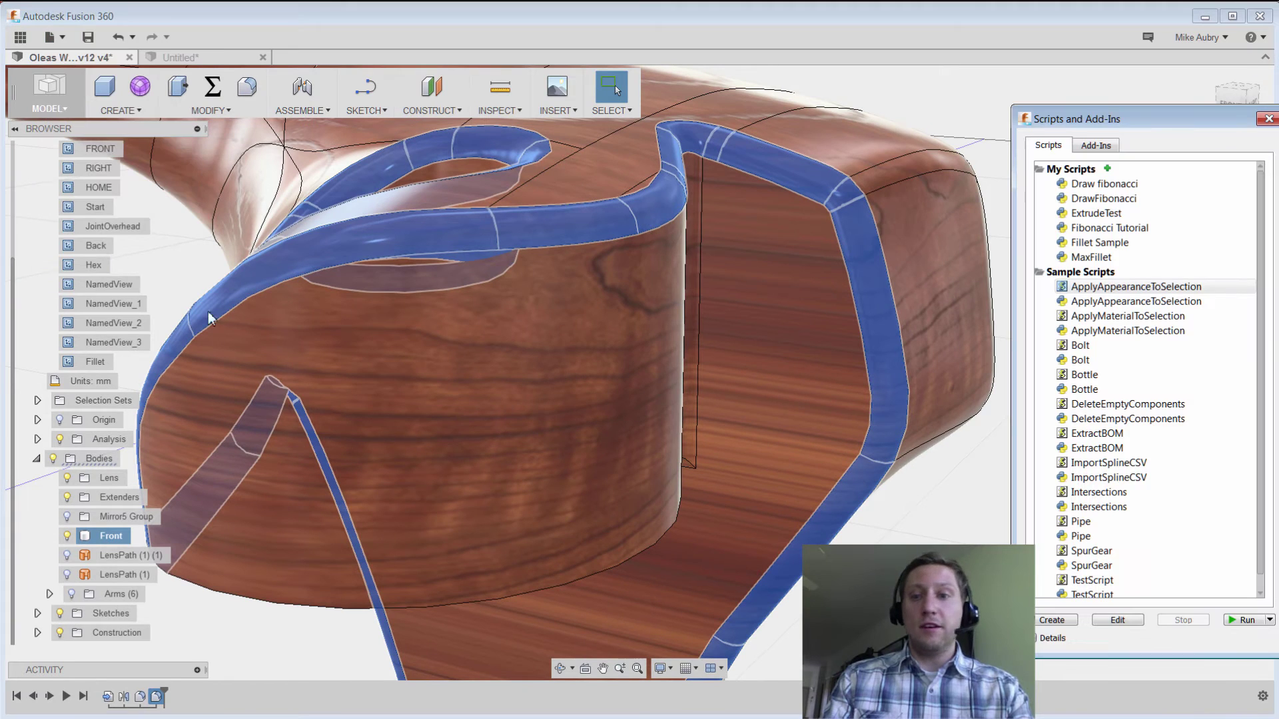
click(1137, 267)
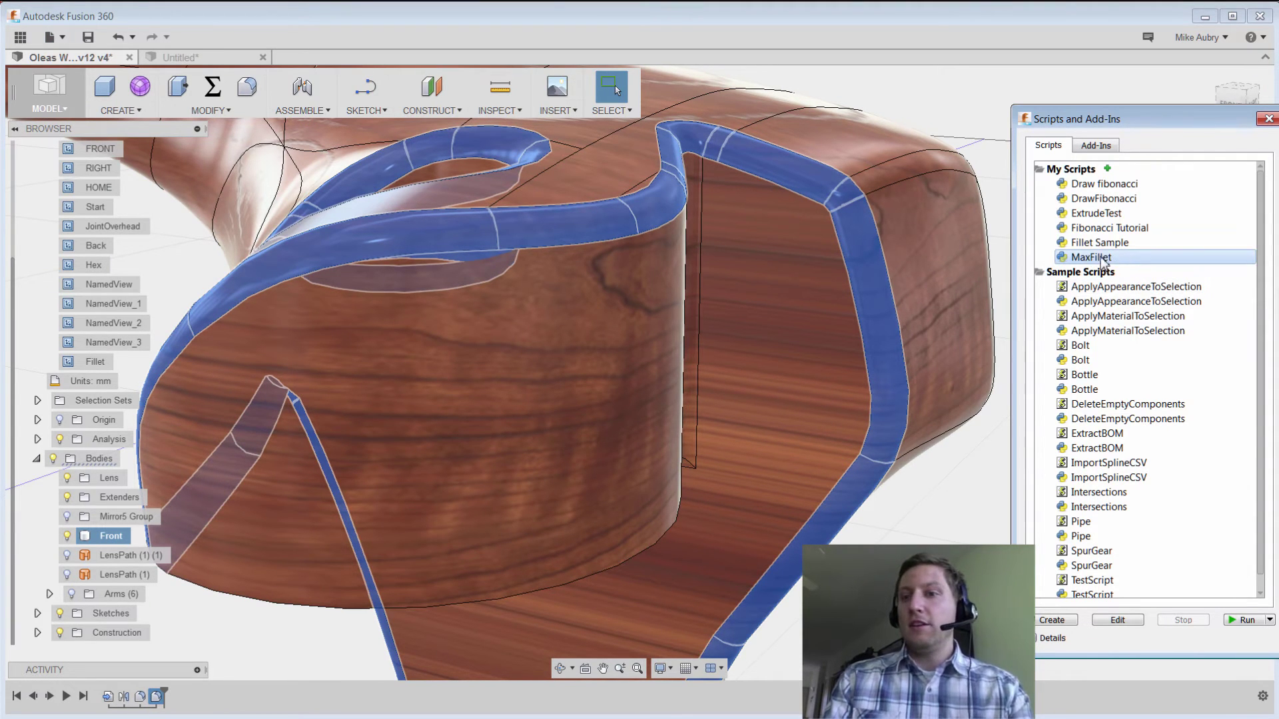
click(1244, 620)
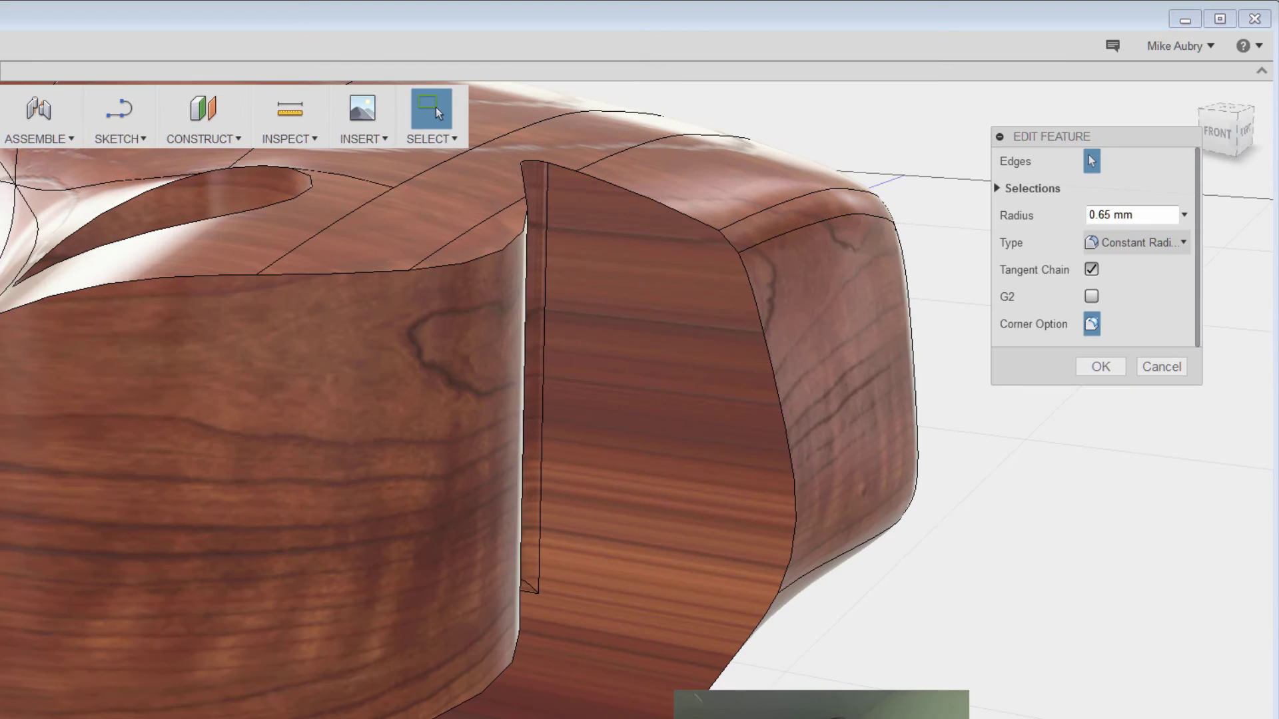
Step: Try a 0.66 mm fillet radius, which fails to solve, and cancel the edit
click(1107, 216)
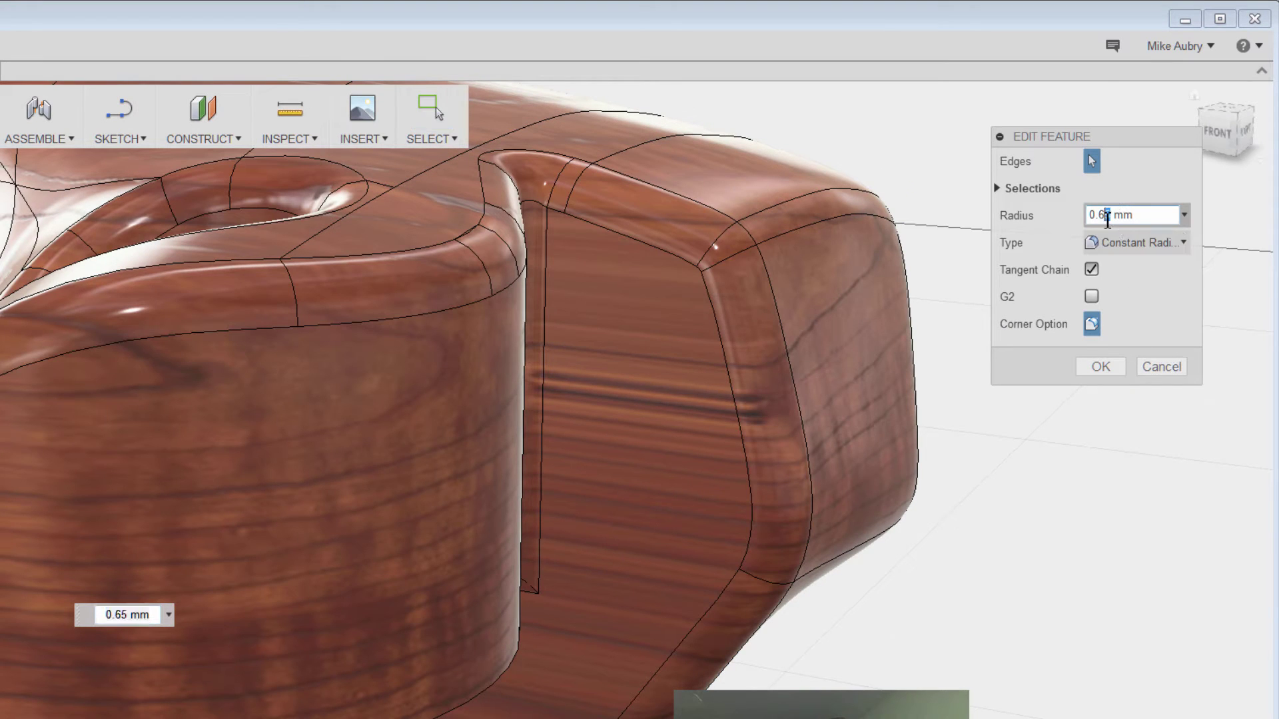
click(1139, 218)
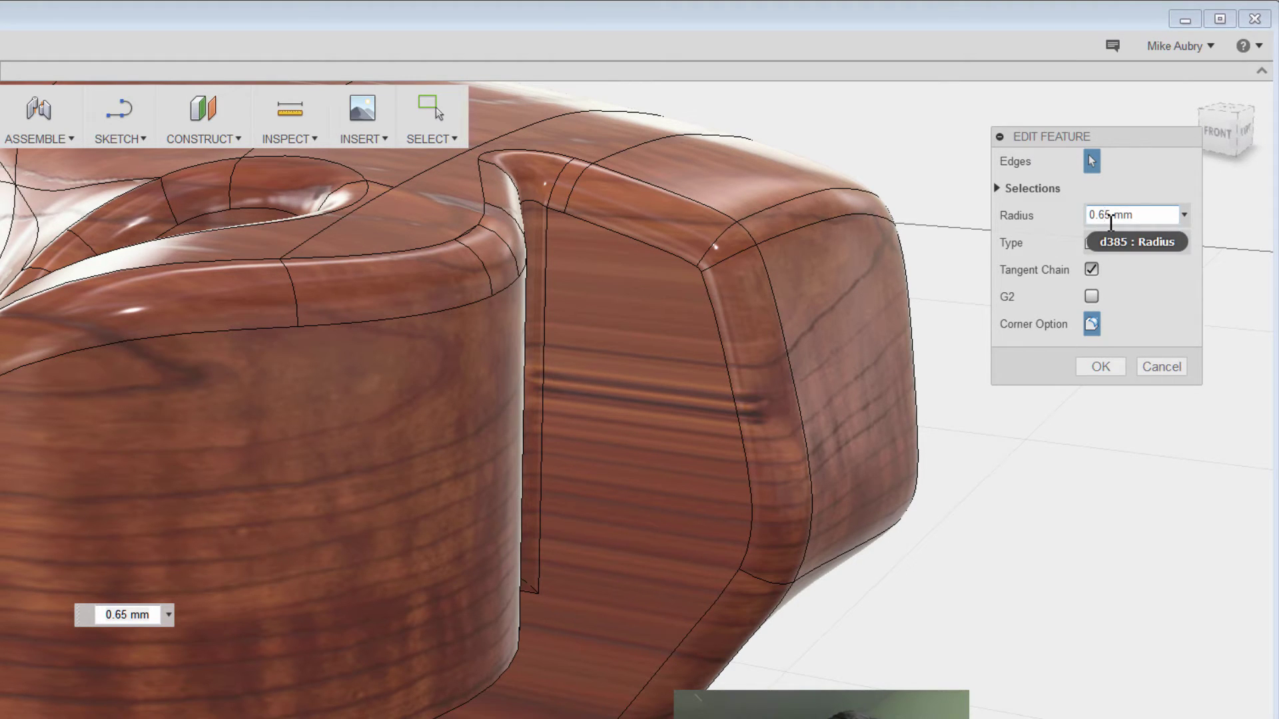
text(6)
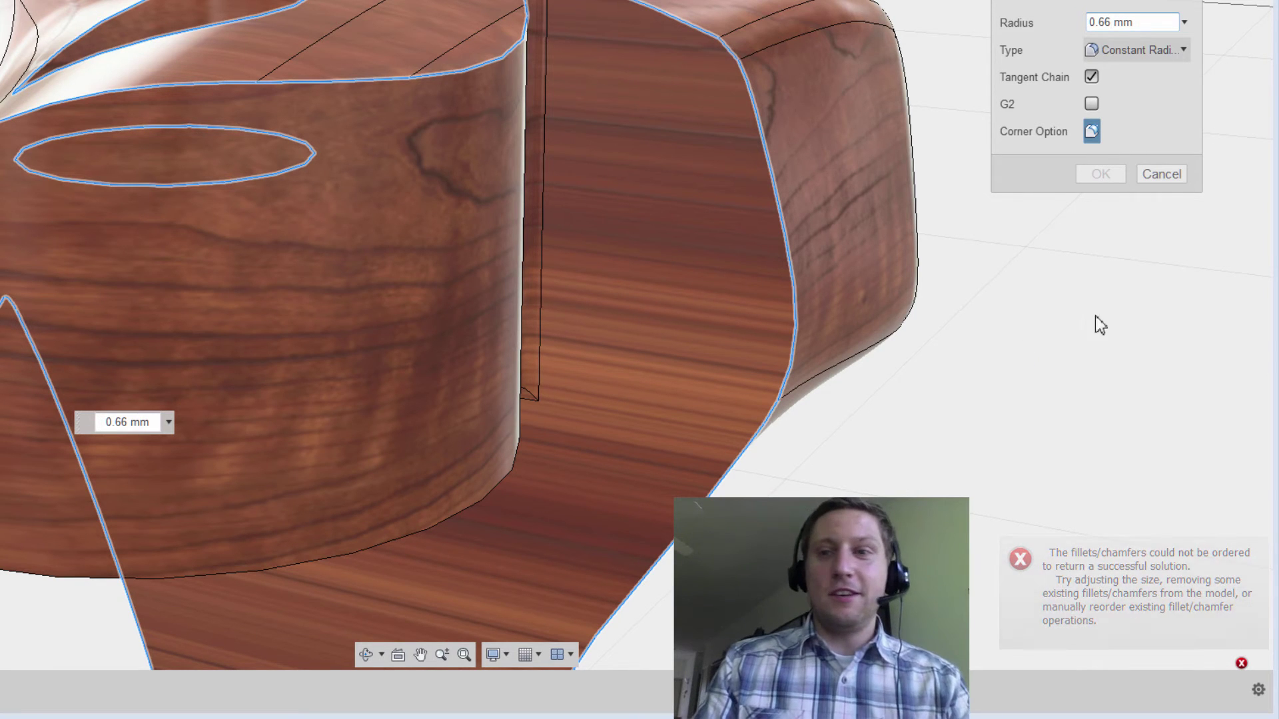
click(1164, 175)
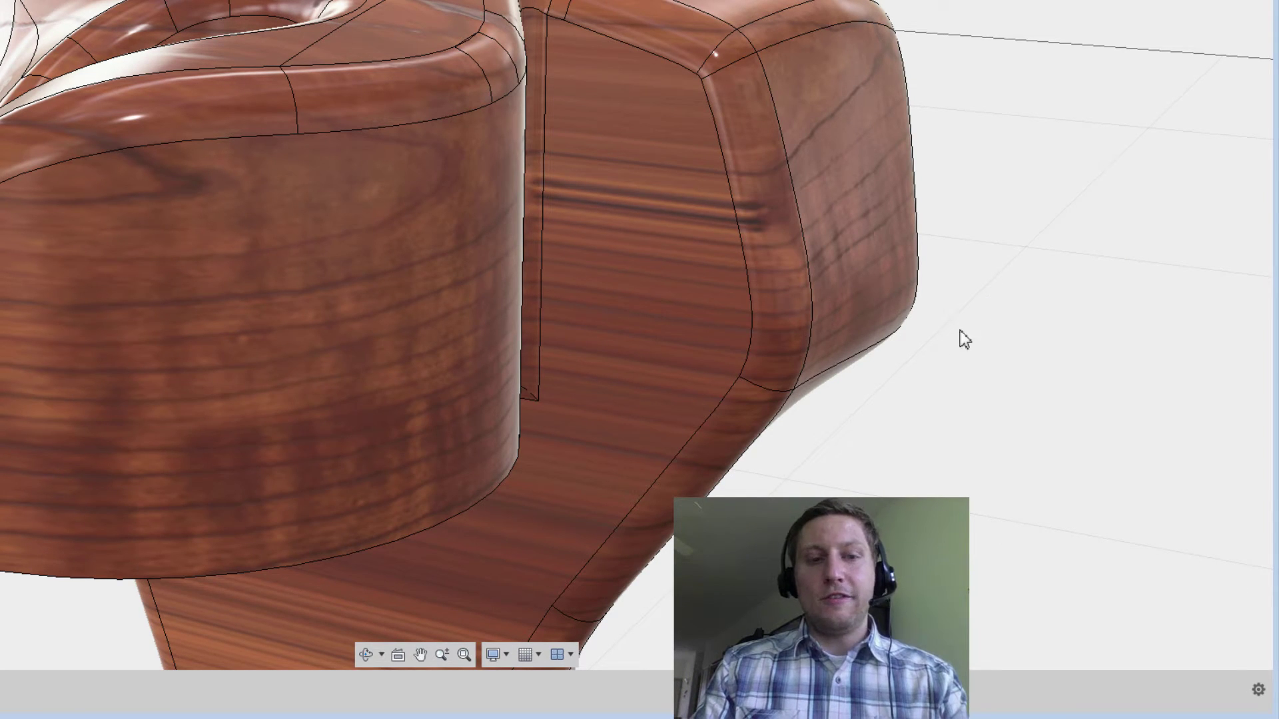
Step: Switch to the disc design and start a fillet on its outer edge
scroll(66, 253, down, 3)
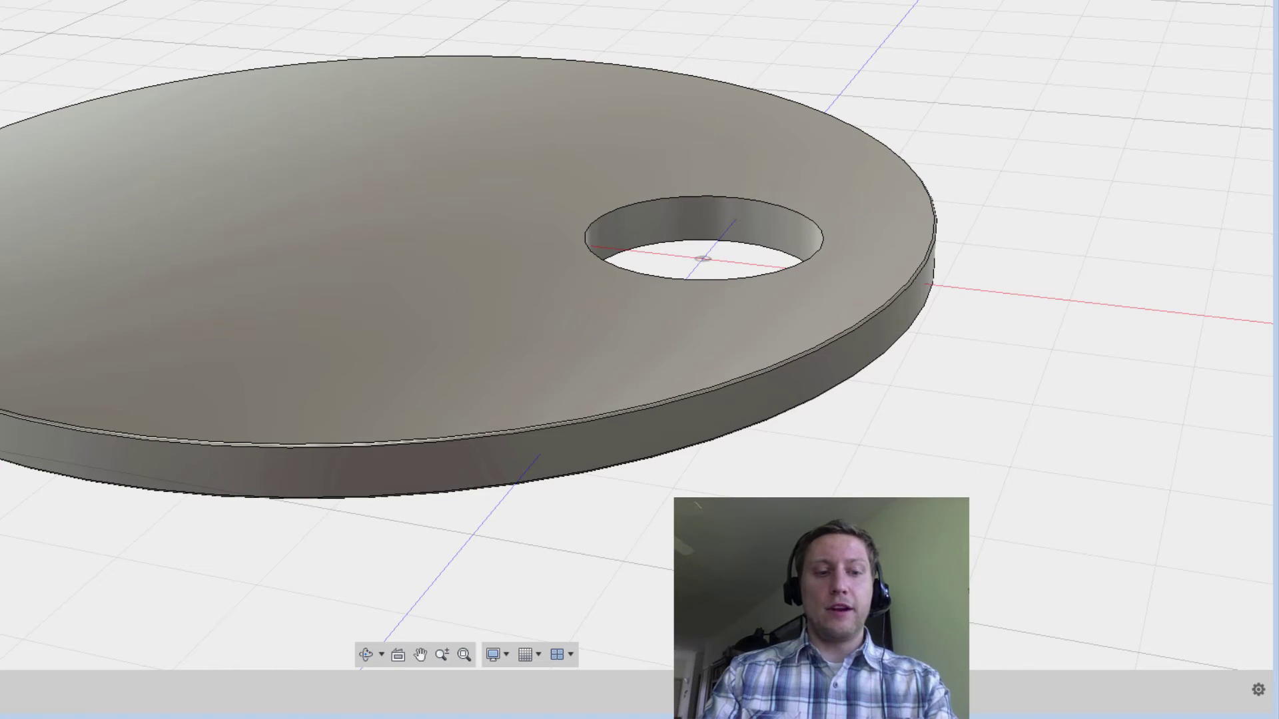
key(f)
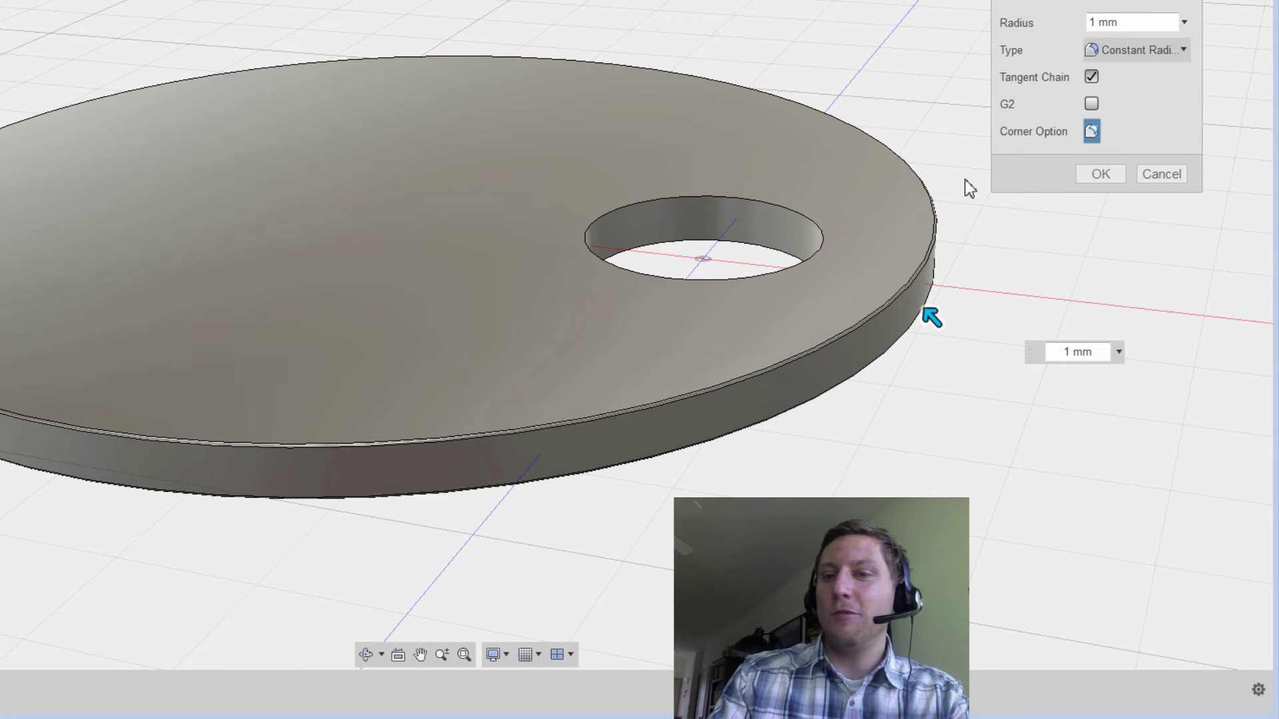
scroll(937, 326, up, 3)
Step: Drag the fillet radius through trial sizes of about 7, 15.8 and 17.6 mm, then cancel
drag(894, 323, 877, 293)
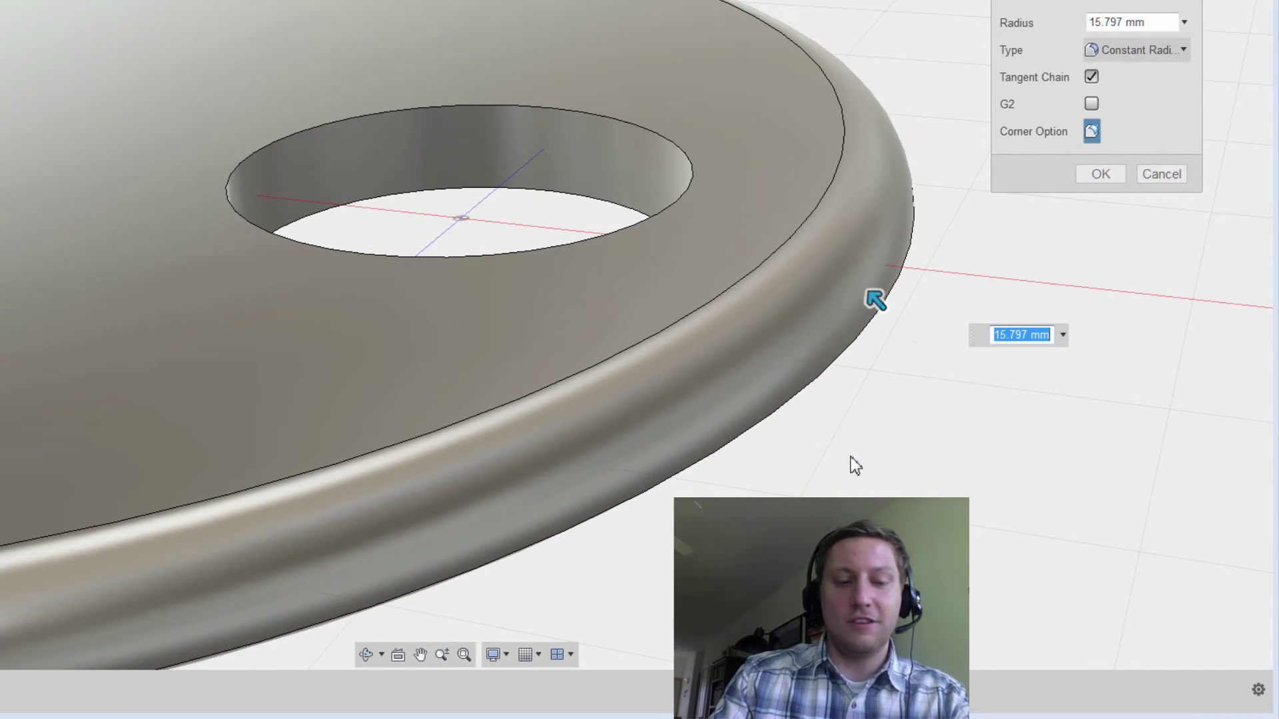
shift+middle_drag(851, 465, 945, 226)
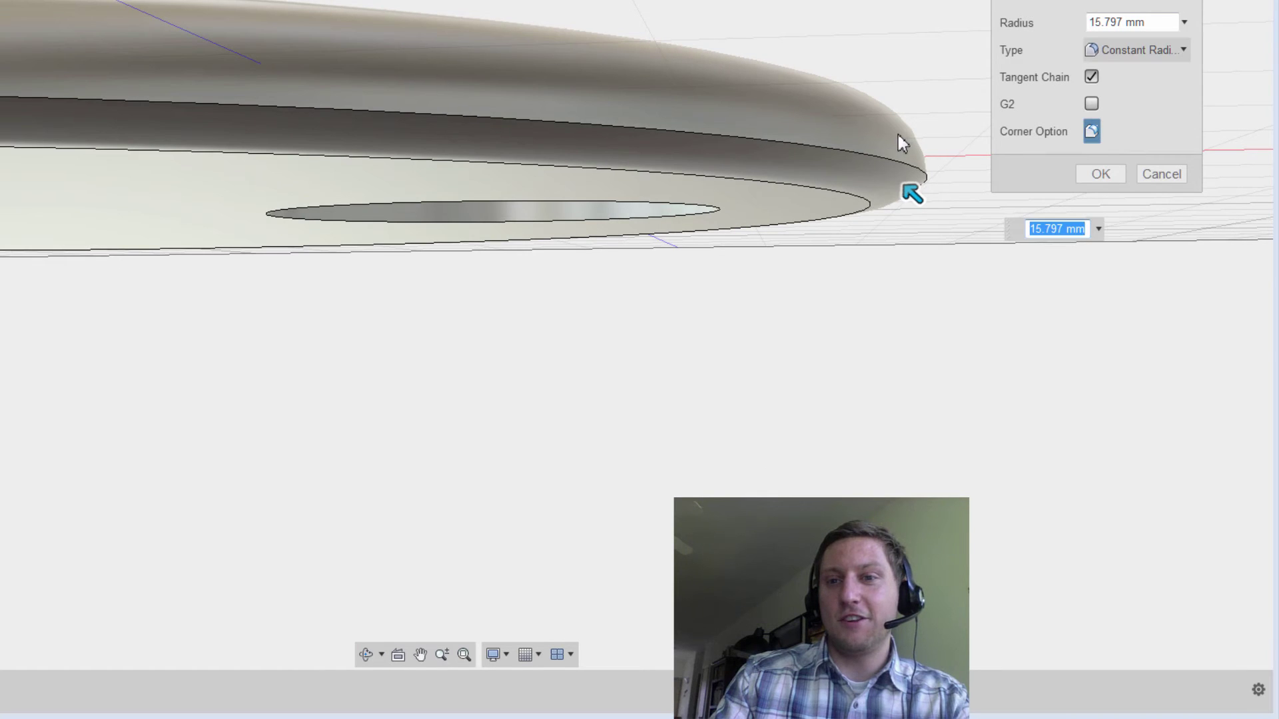
shift+middle_drag(886, 326, 869, 390)
drag(905, 263, 887, 268)
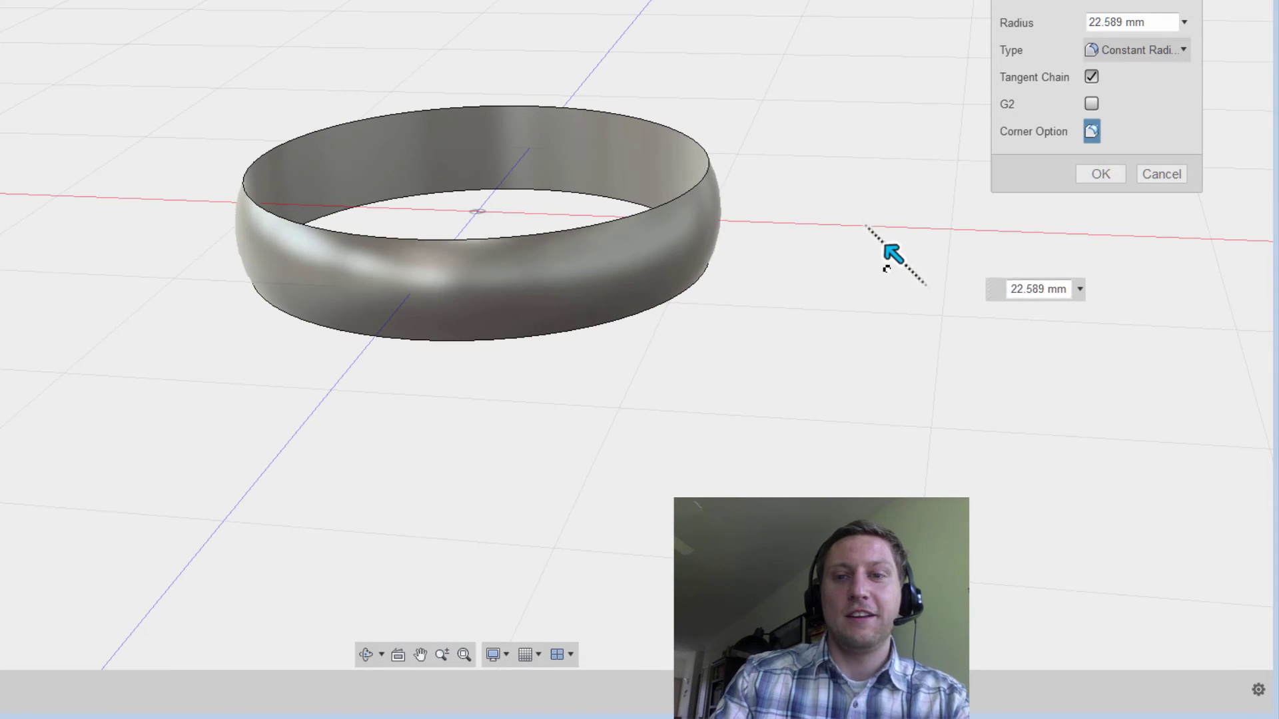
click(1162, 174)
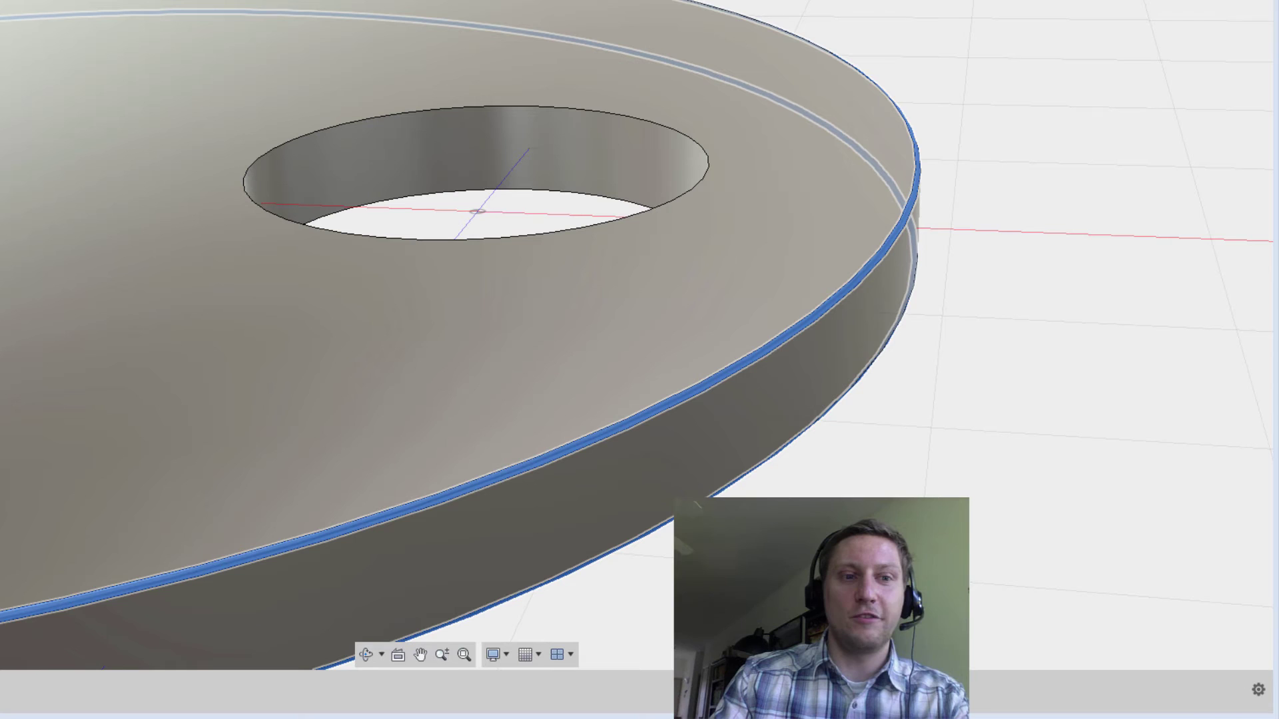
Step: Run the MaxFillet script via Shift+S on the disc's selected outer edge
key(shift+s)
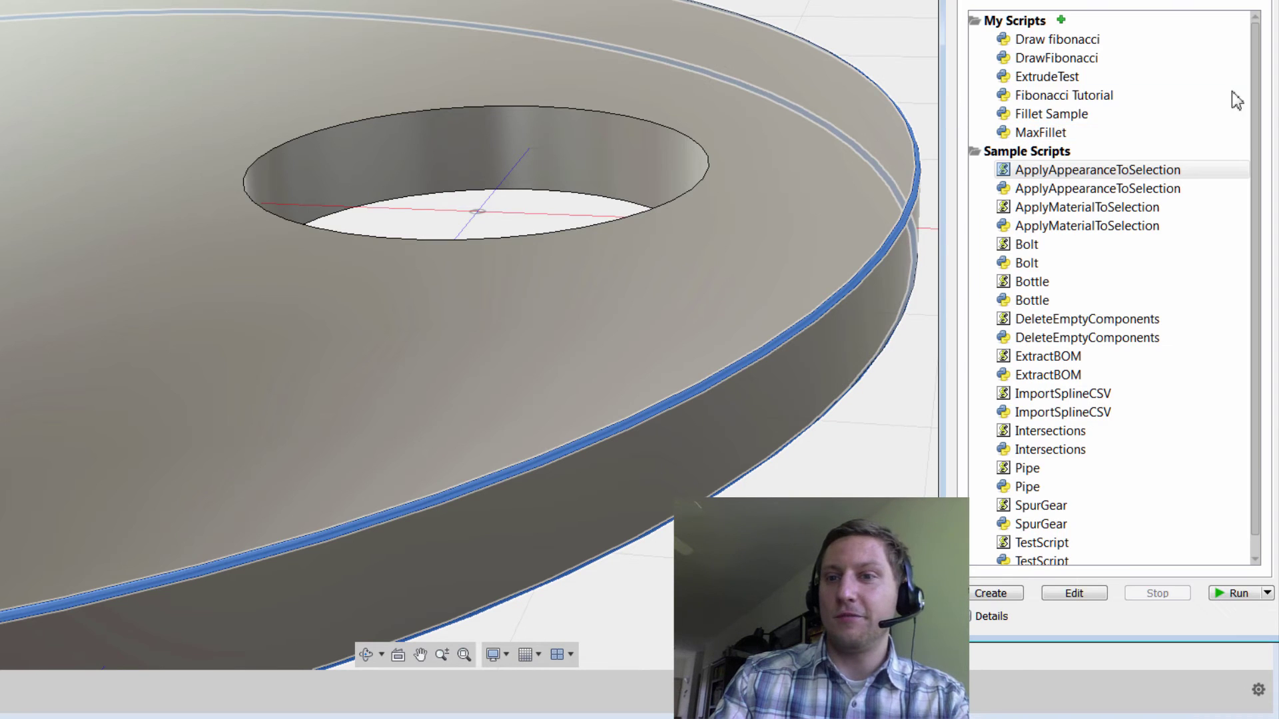
click(1041, 133)
click(1239, 595)
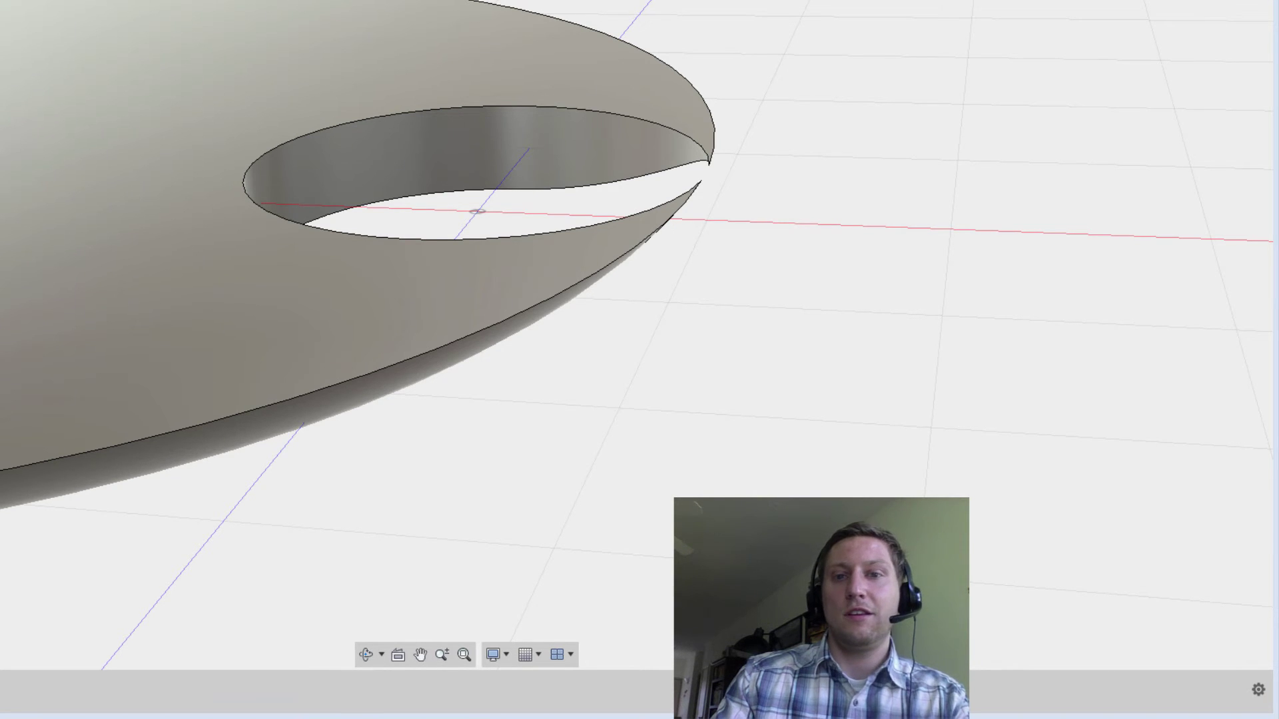
scroll(919, 320, down, 3)
scroll(783, 303, up, 3)
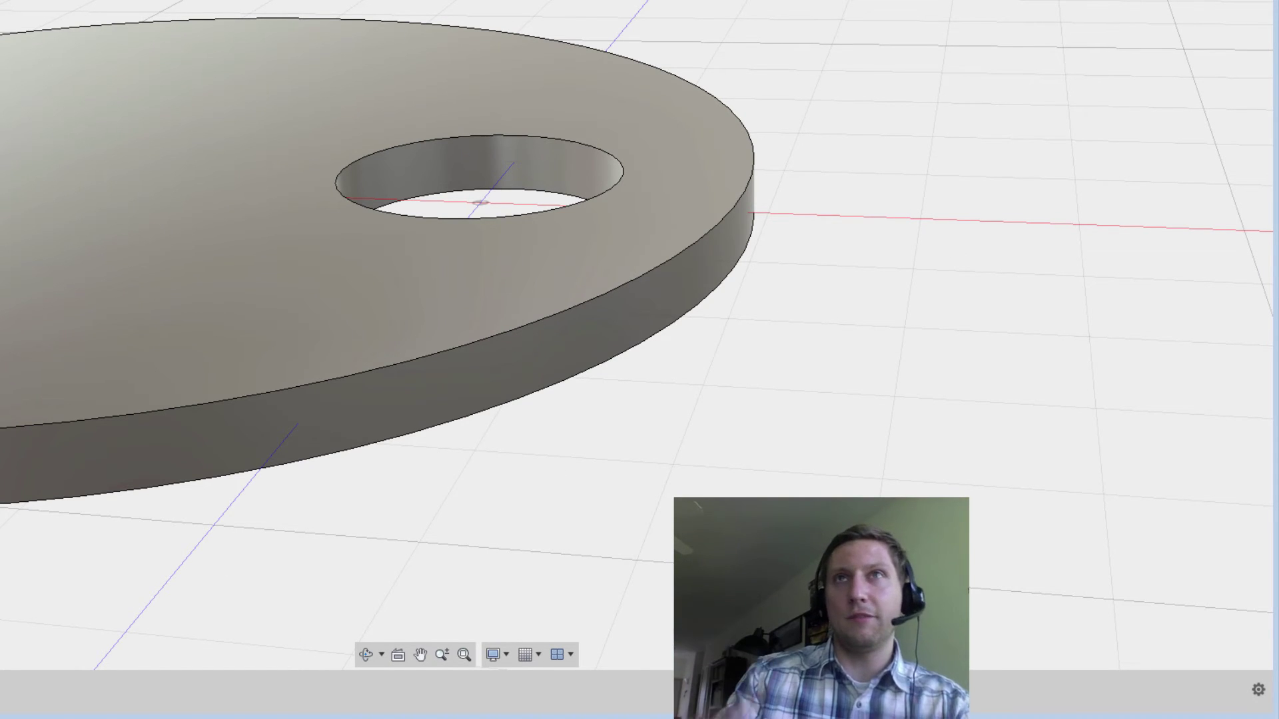
Step: Replace the disc's 10.40 mm fillet radius with 1 mm and apply it
click(748, 243)
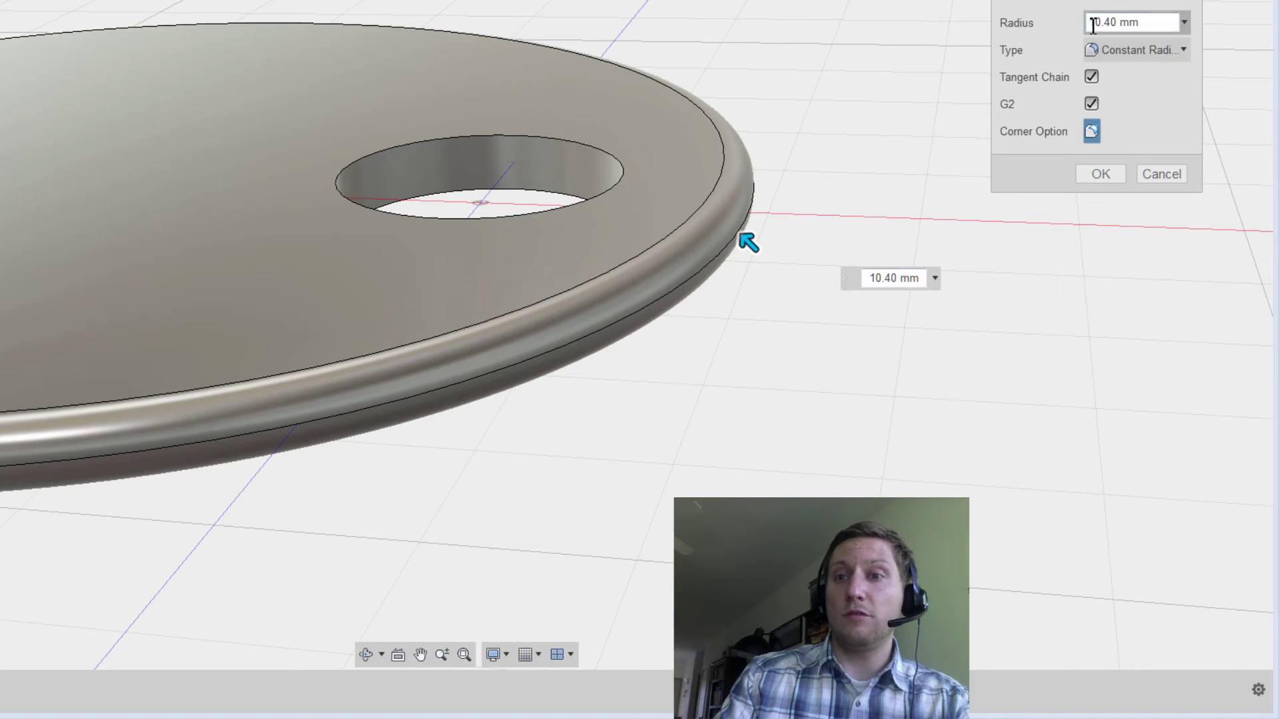
drag(1150, 24, 1073, 24)
text(1)
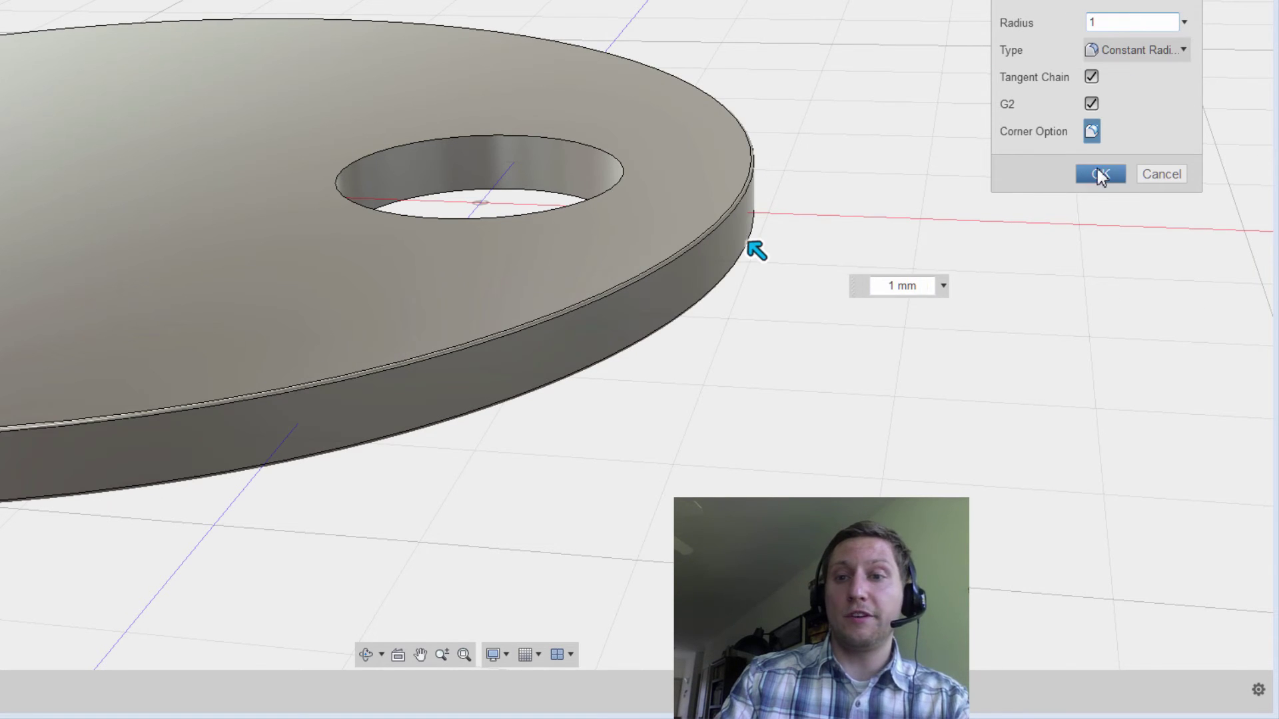
click(1099, 175)
middle_drag(357, 431, 736, 431)
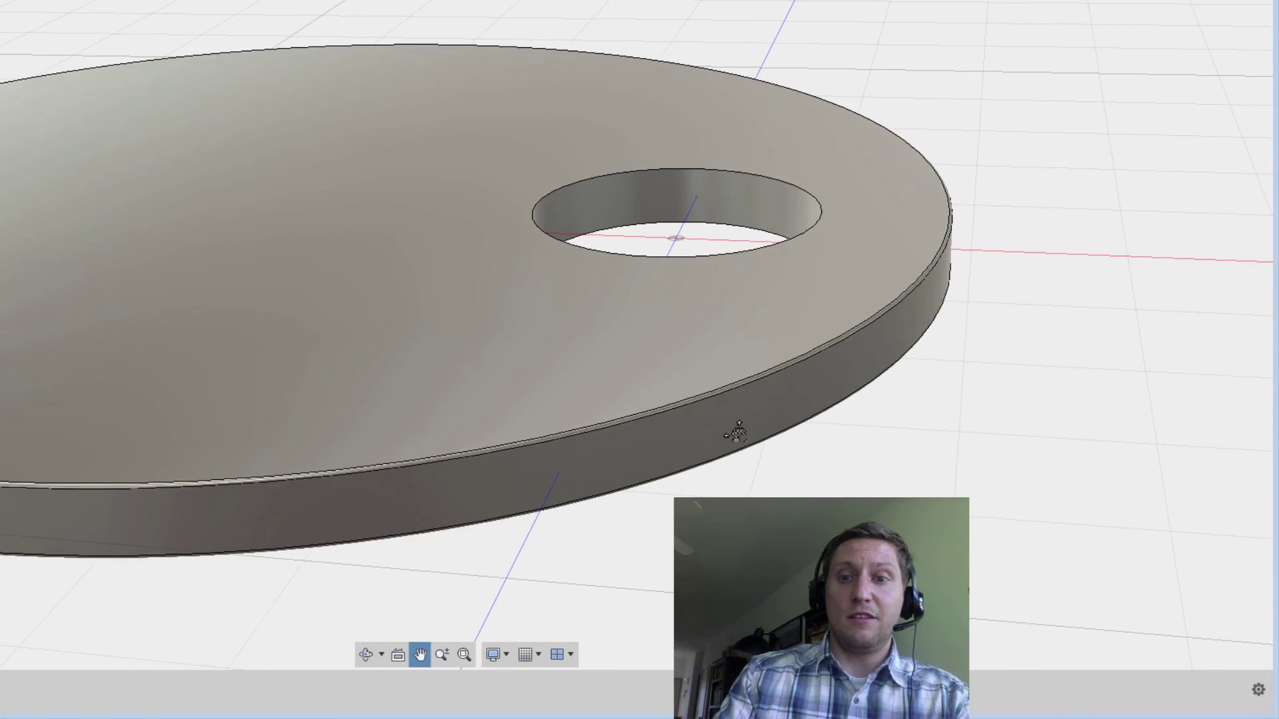
scroll(825, 426, up, 2)
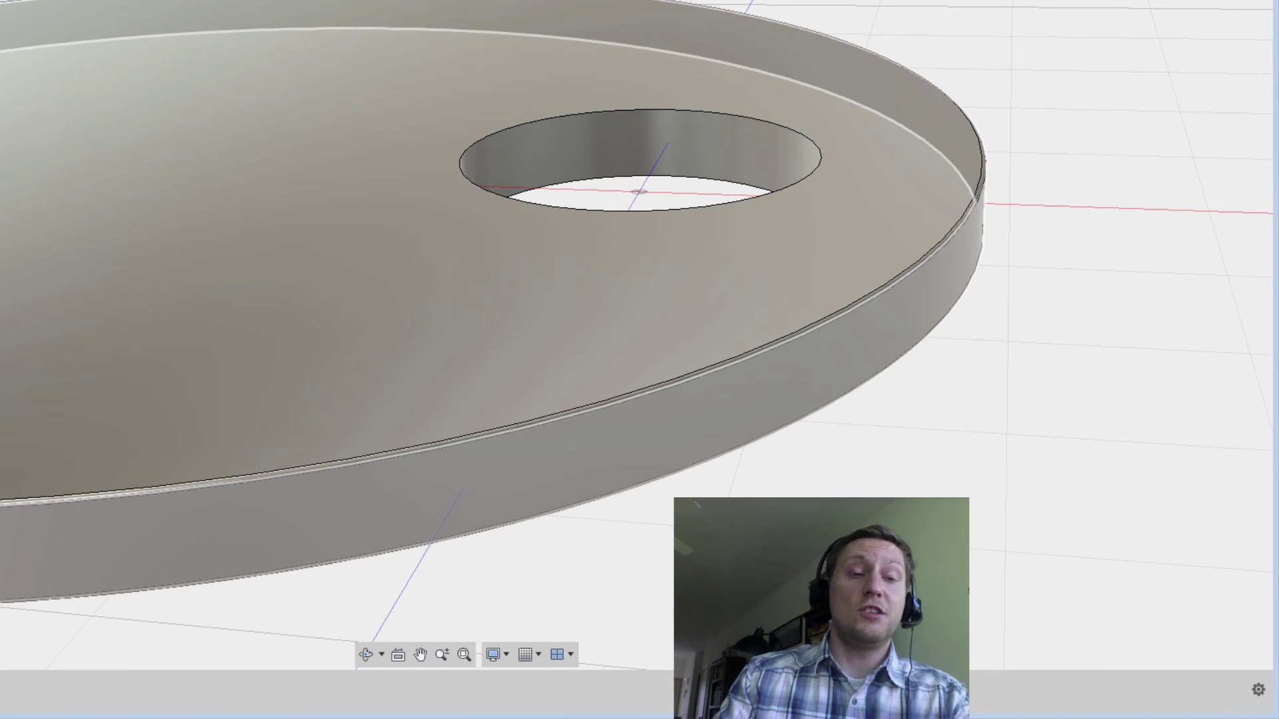
Step: Reconfirm the 1 mm rim fillet and run MaxFillet on it
double_click(630, 427)
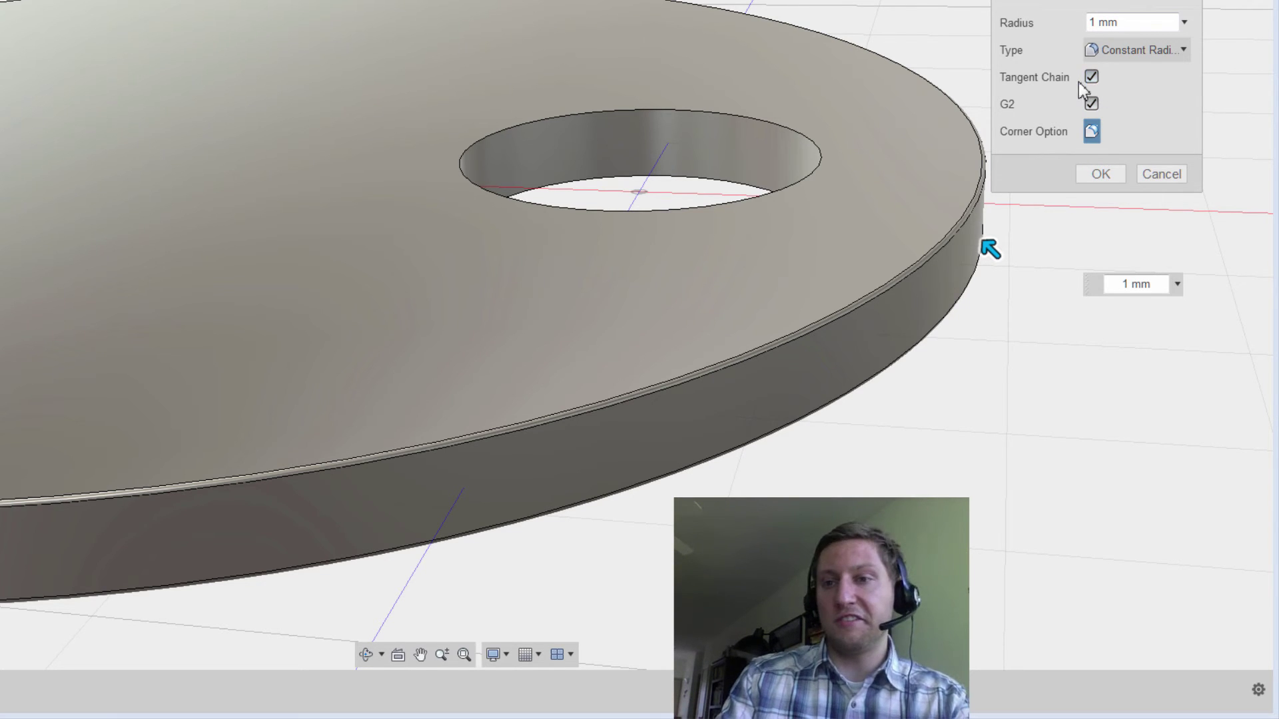
click(1101, 175)
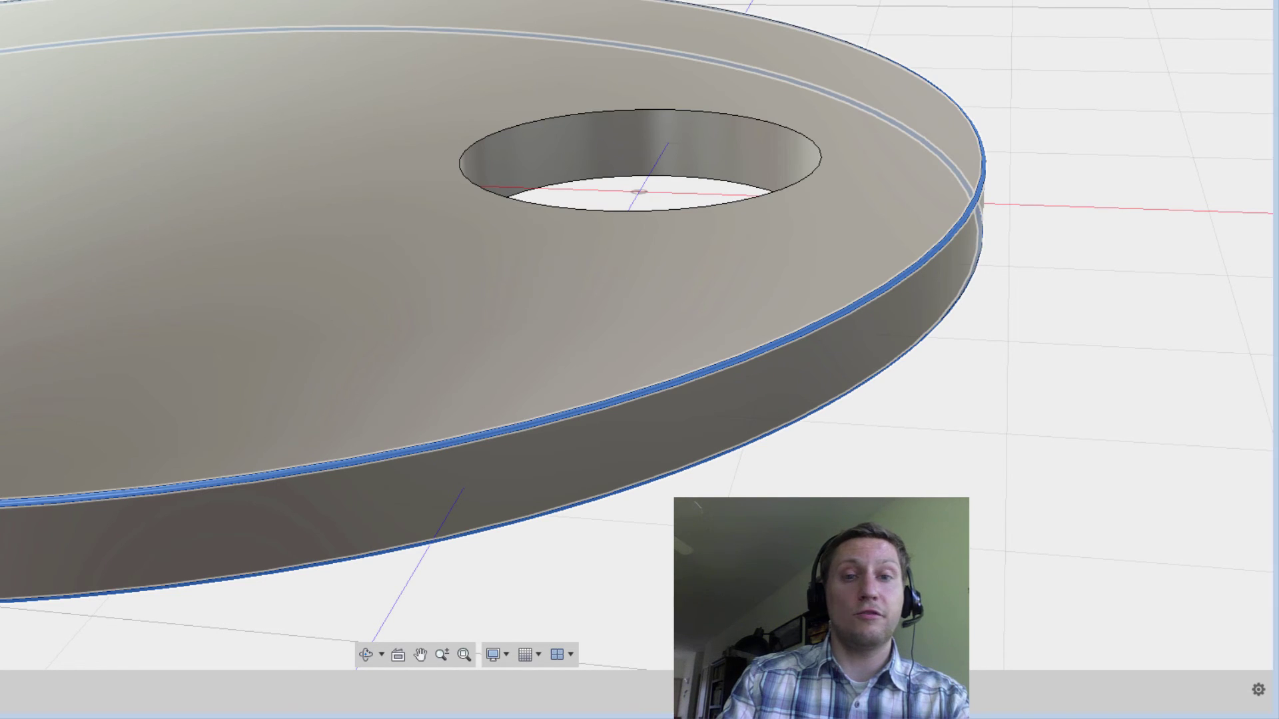
key(shift+s)
click(1216, 593)
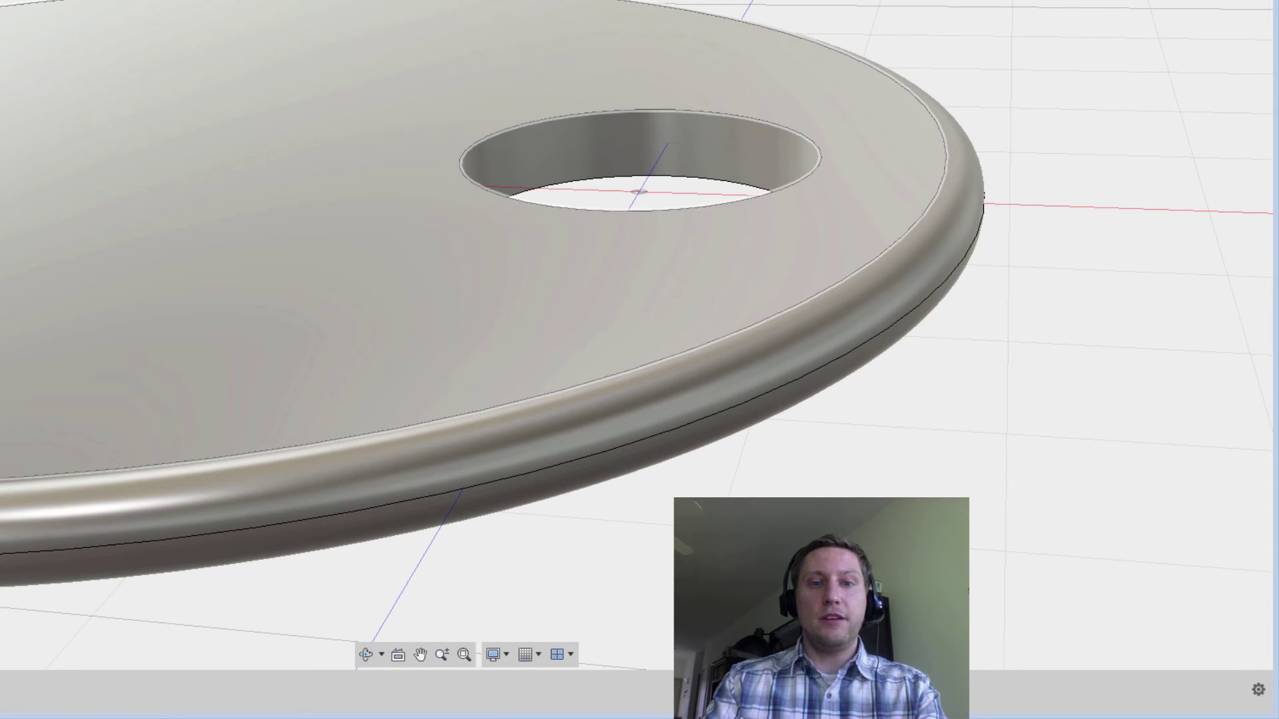
key(shift+s)
Step: Open MaxFillet in the Spyder editor and inspect the grow = 1 setting on line 35
click(1110, 132)
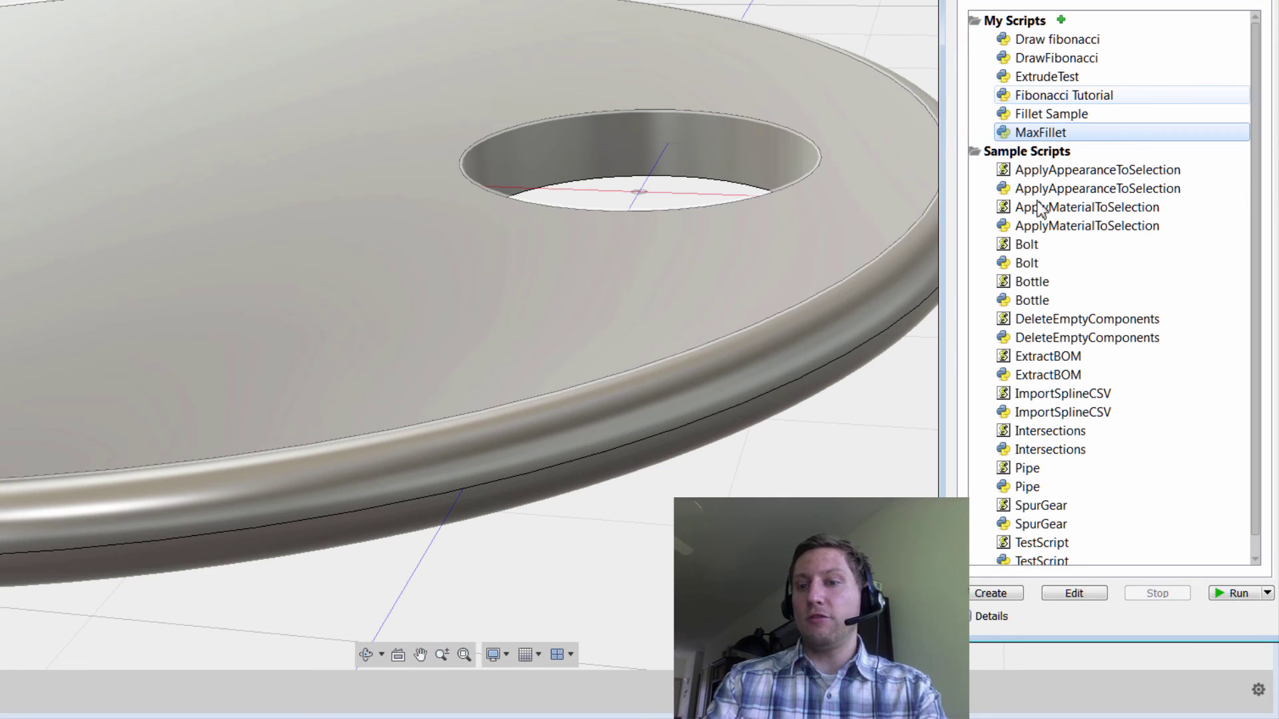
click(1076, 598)
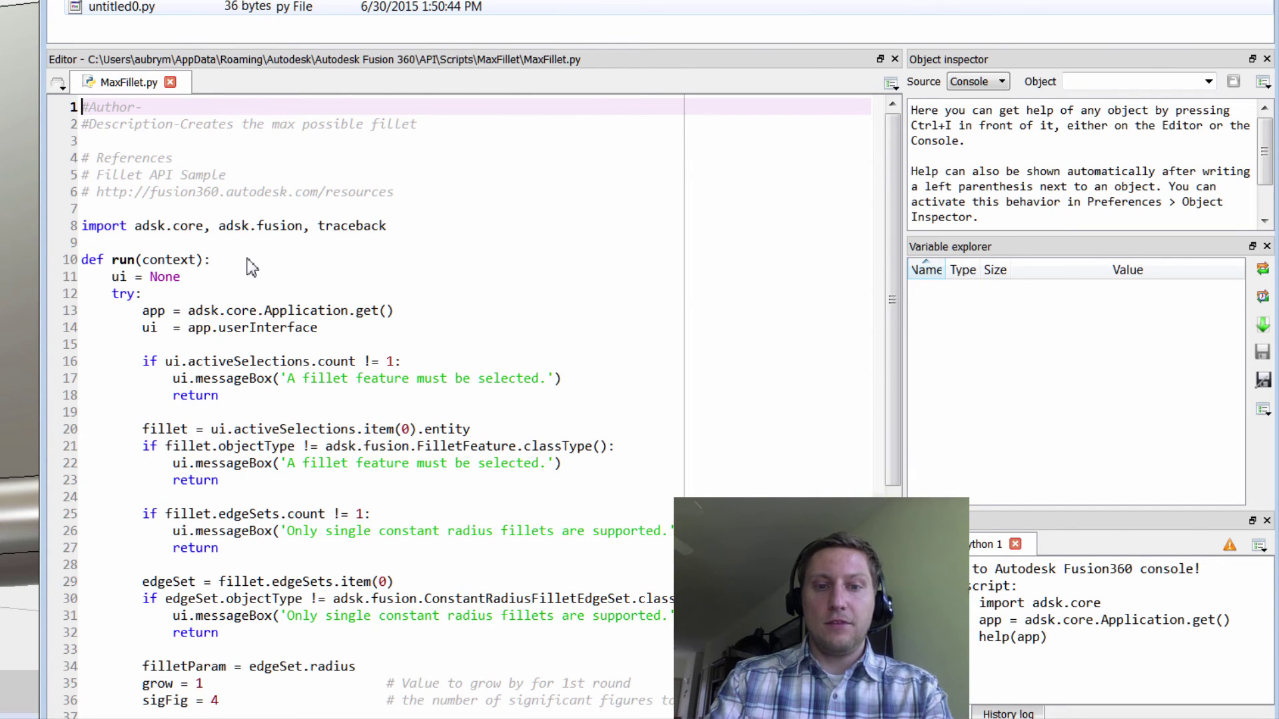
scroll(291, 301, down, 5)
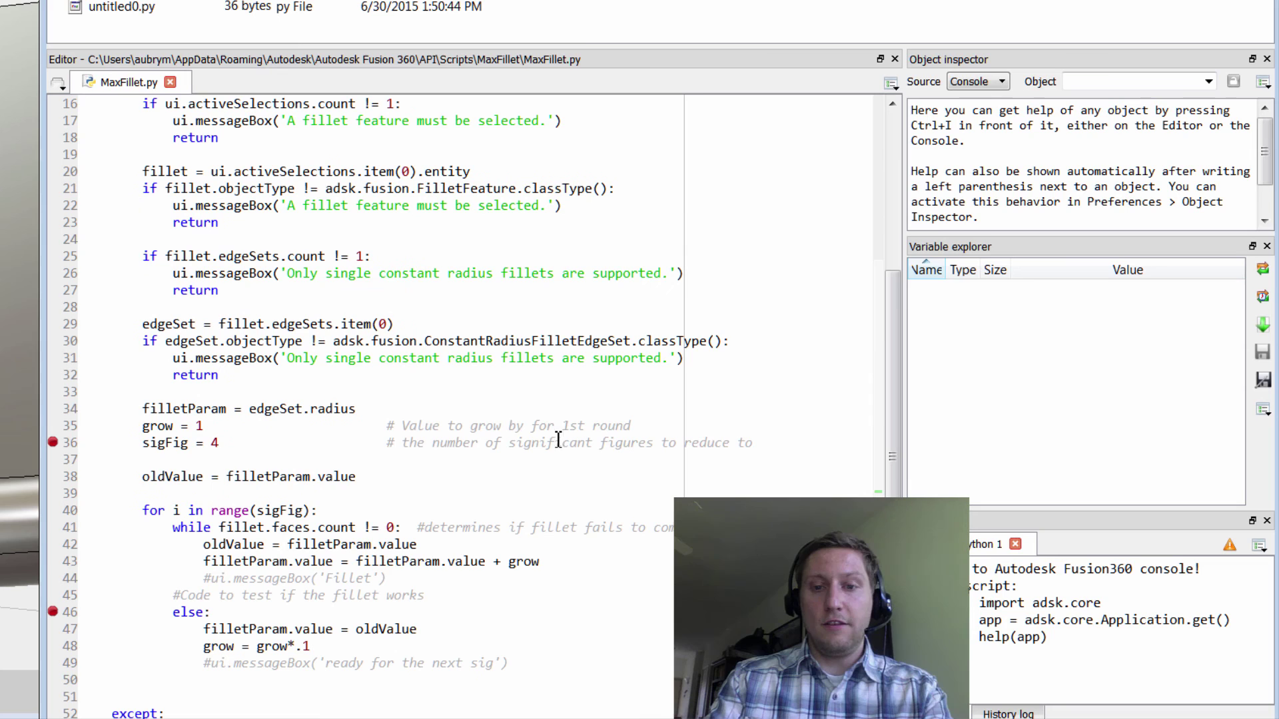
drag(756, 443, 97, 426)
click(234, 440)
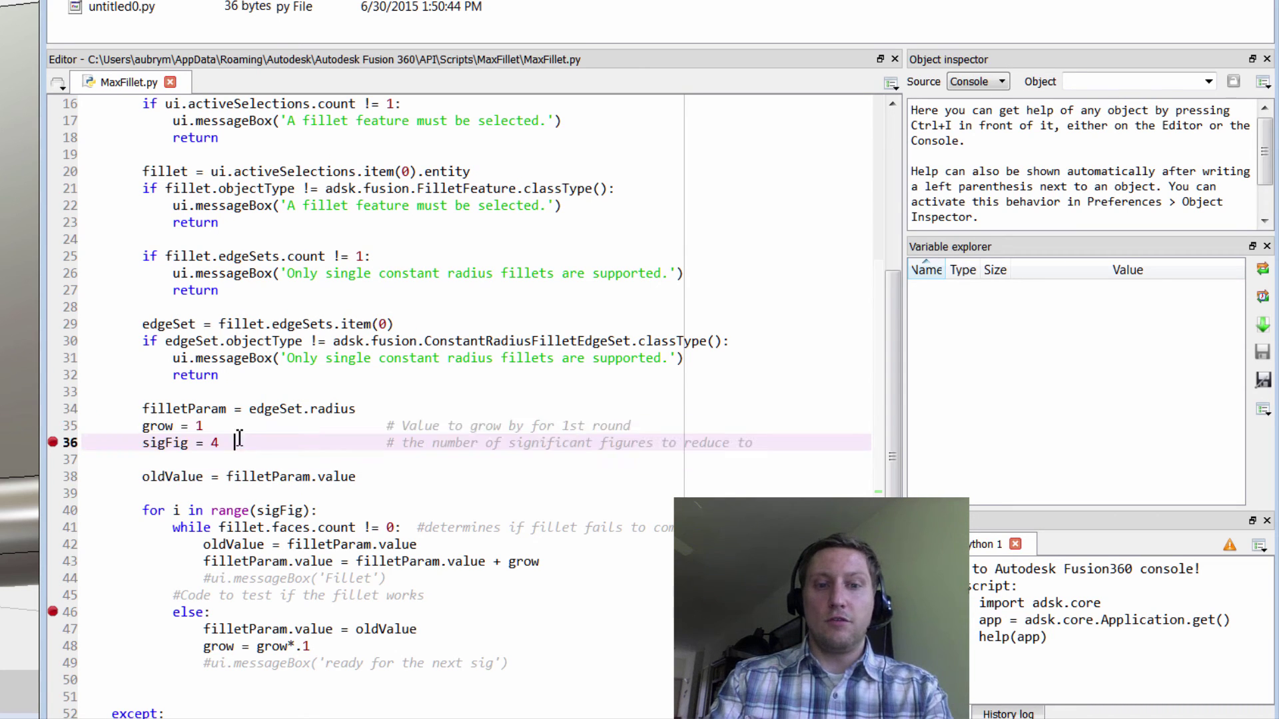
double_click(200, 426)
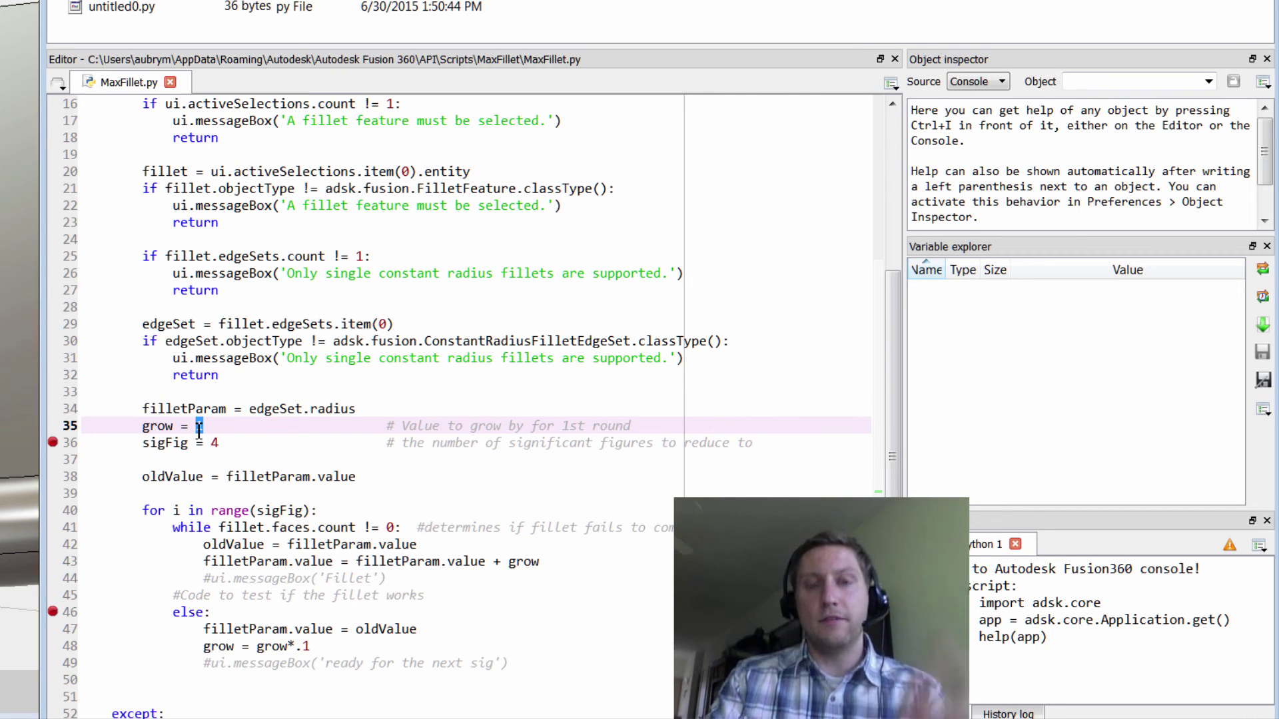
click(200, 430)
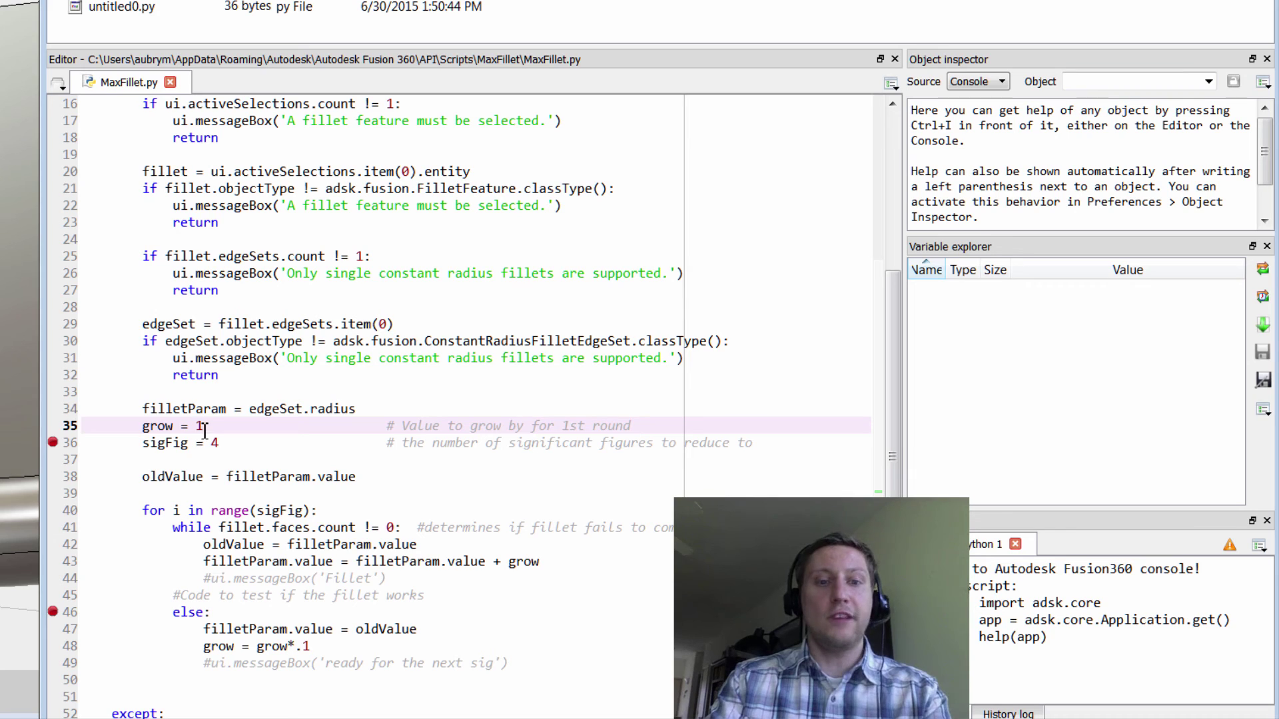
Step: Append '(1 cm = 1)' to the line 35 comment
click(674, 424)
text(1)
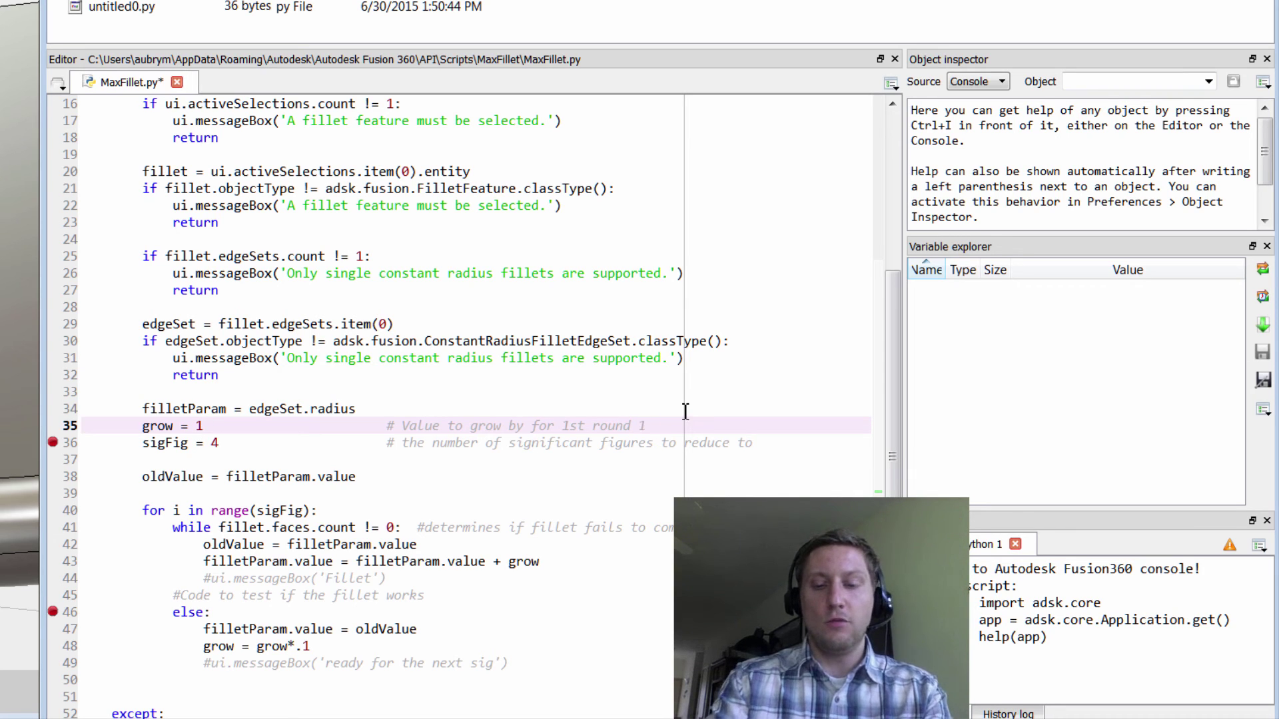
click(640, 427)
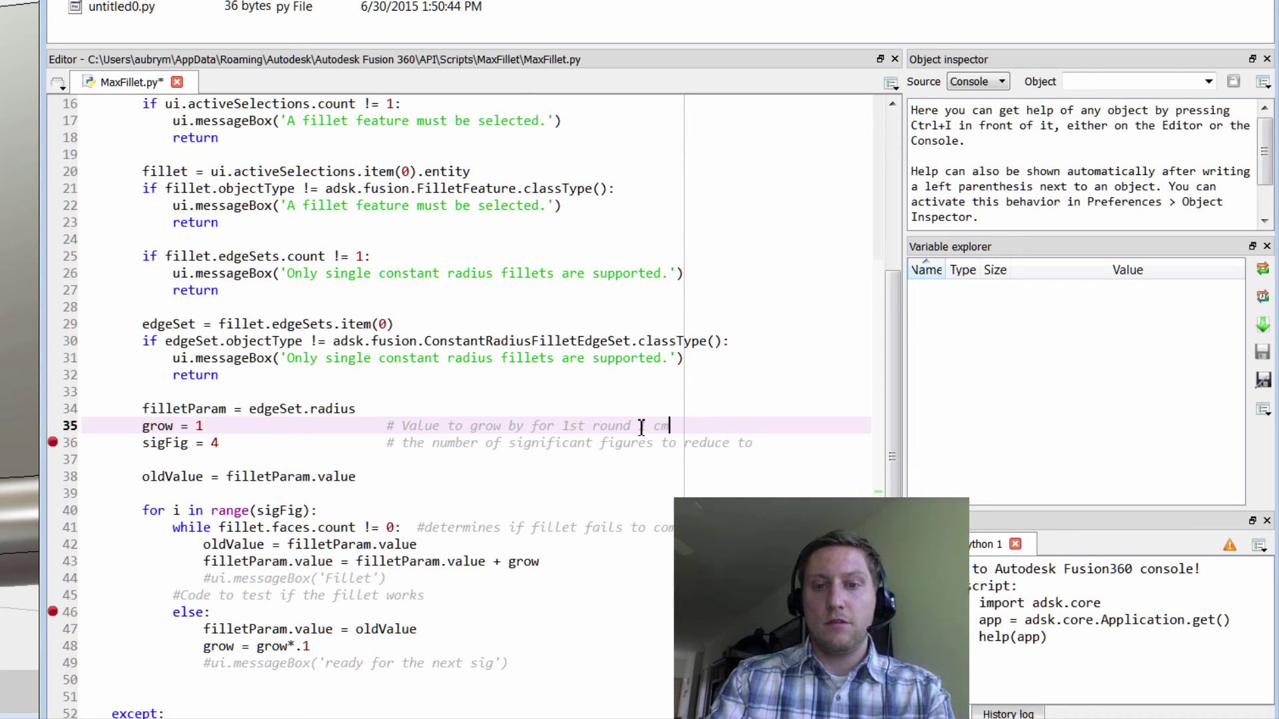
text(()
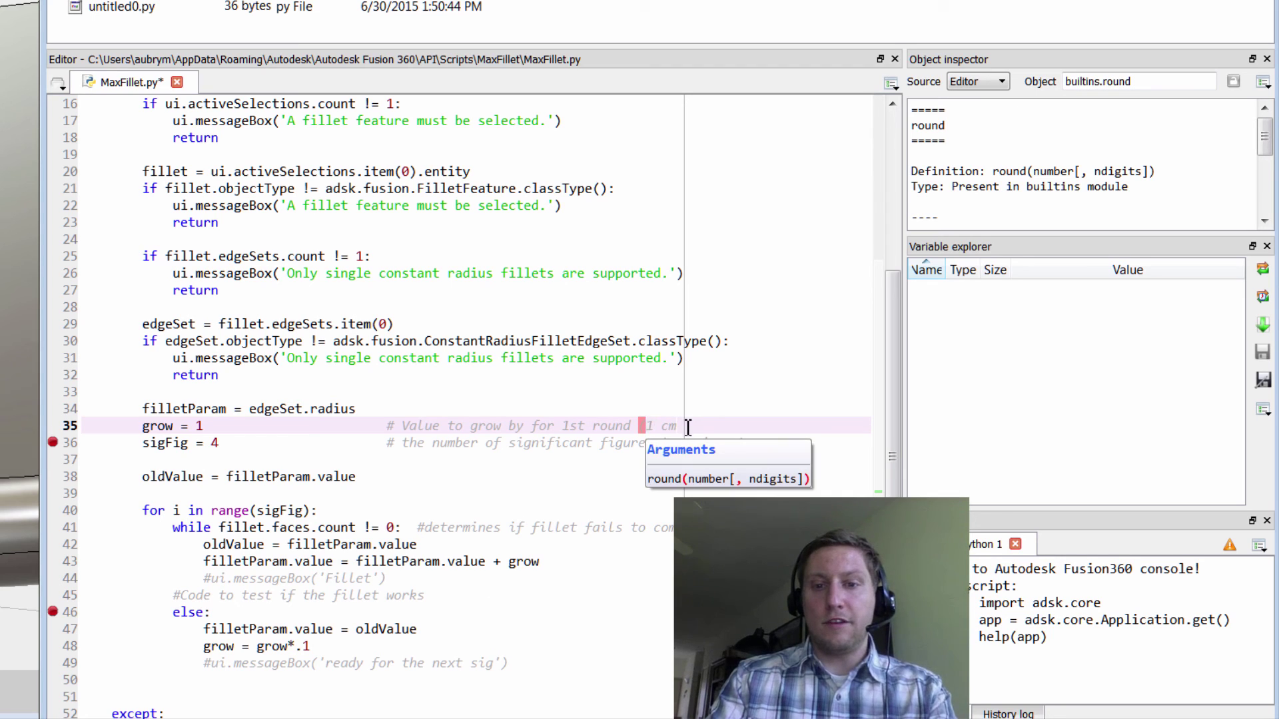
click(717, 427)
text(= 1))
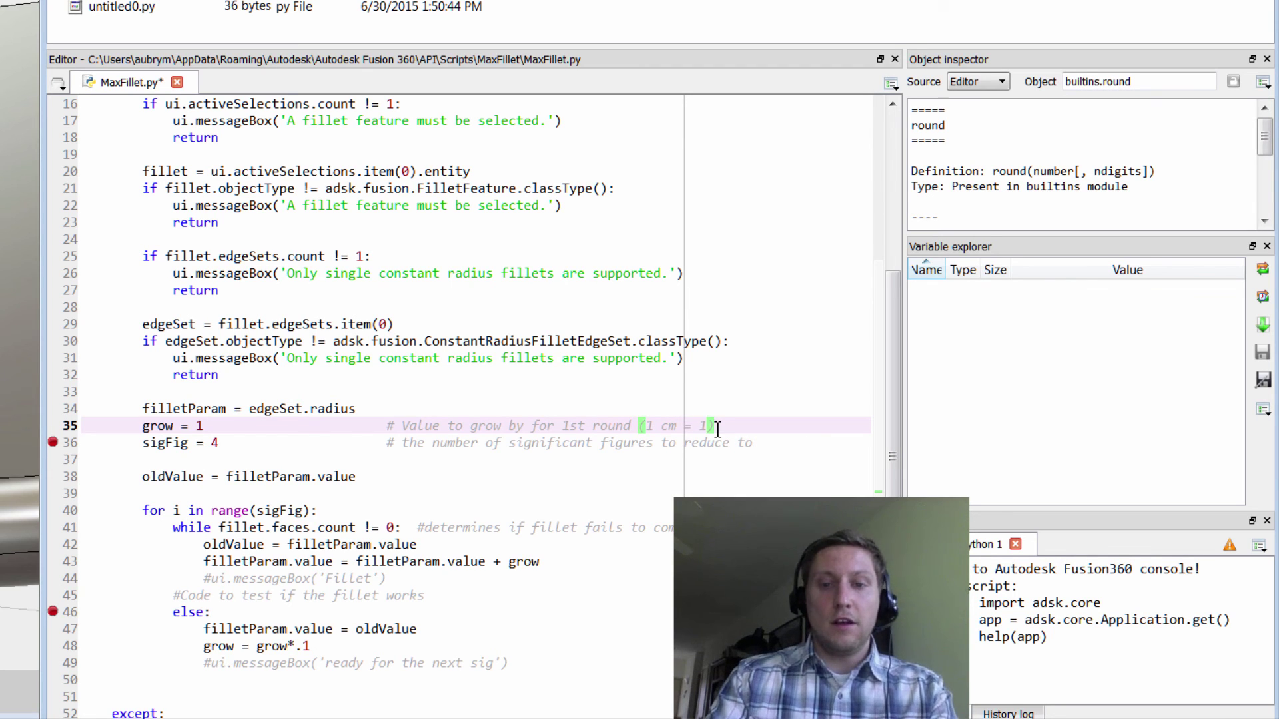
Step: Point out the grow value and the sigFig = 4 setting on the next line
click(197, 427)
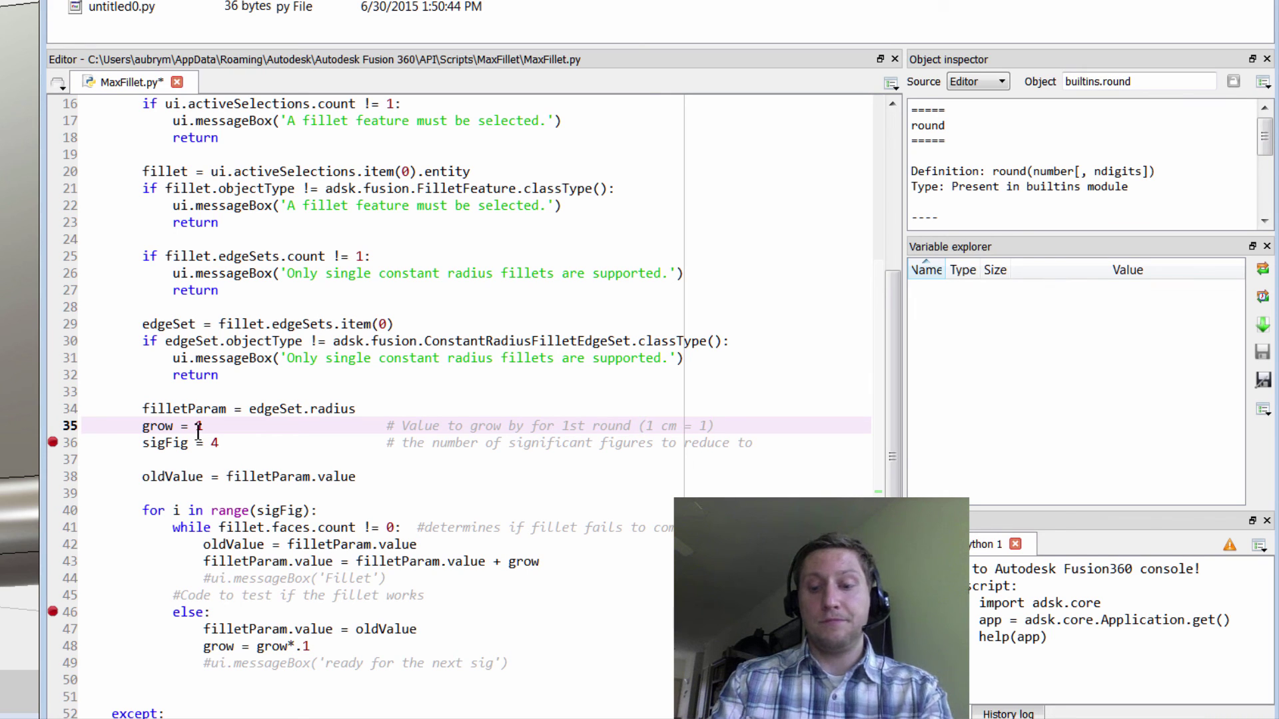
click(177, 451)
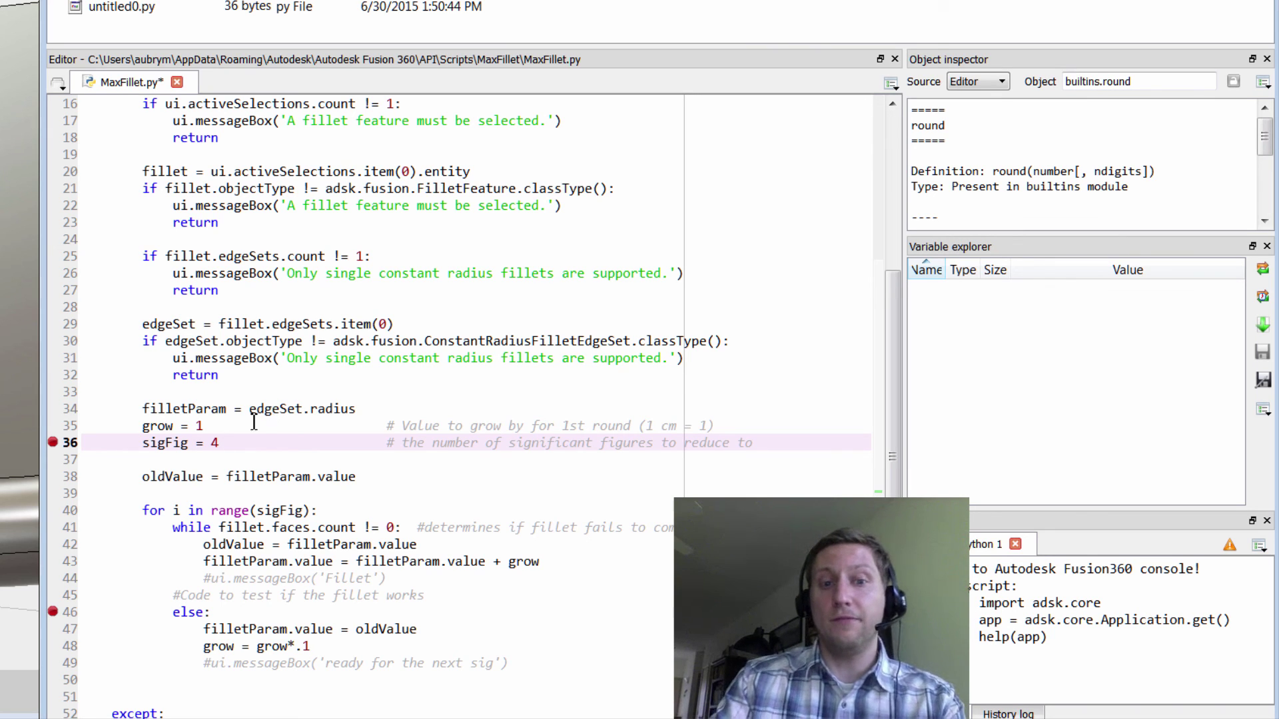
double_click(216, 444)
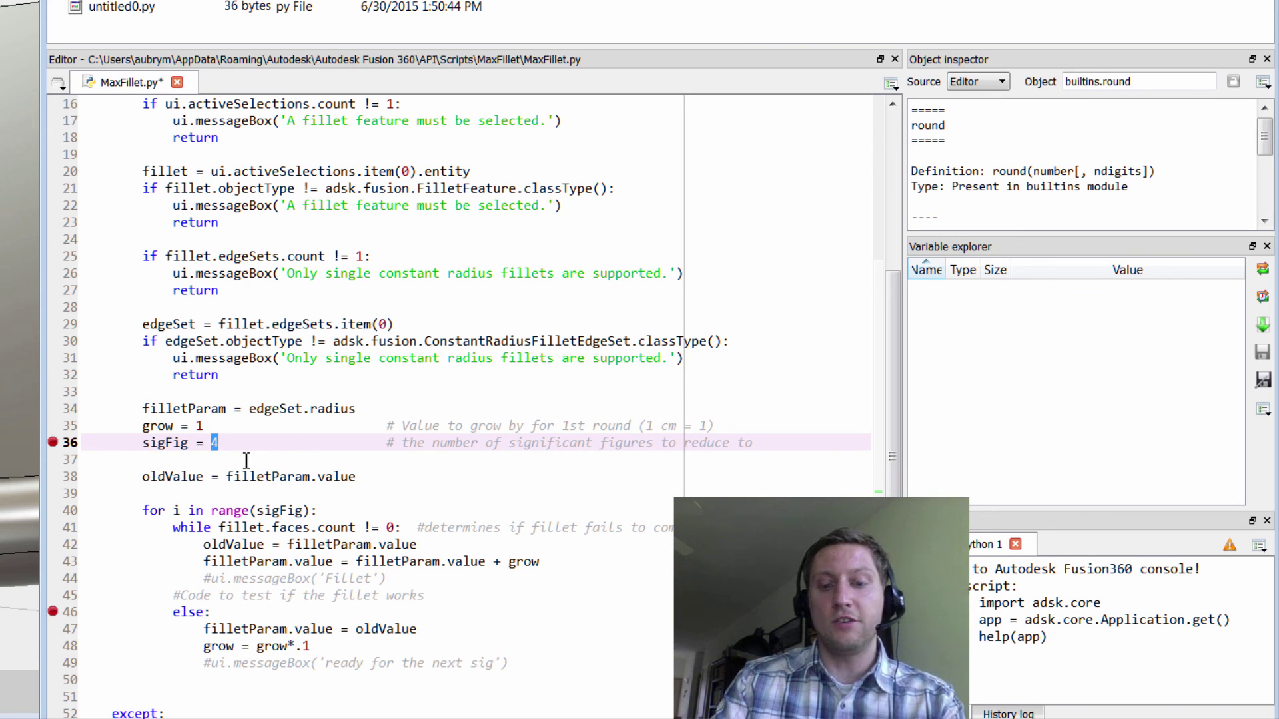
click(257, 480)
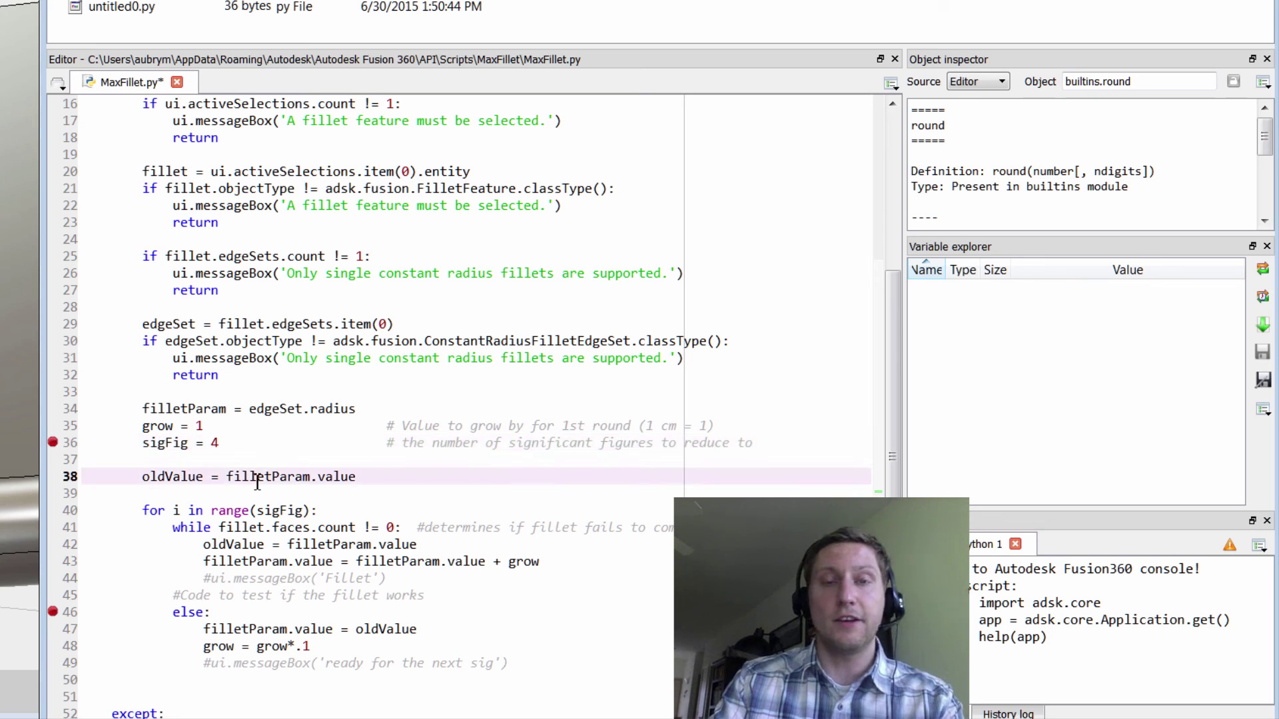
click(257, 442)
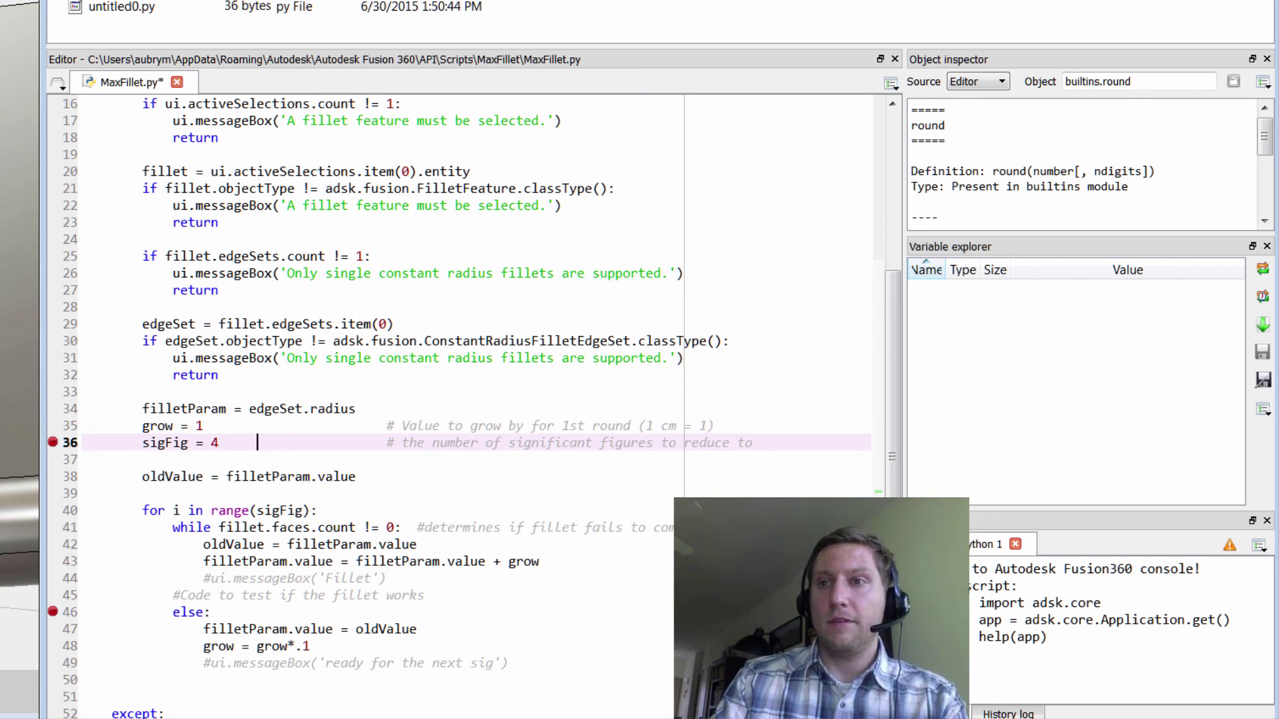
Step: Close Spyder without saving the changes to MaxFillet.py
key(F5)
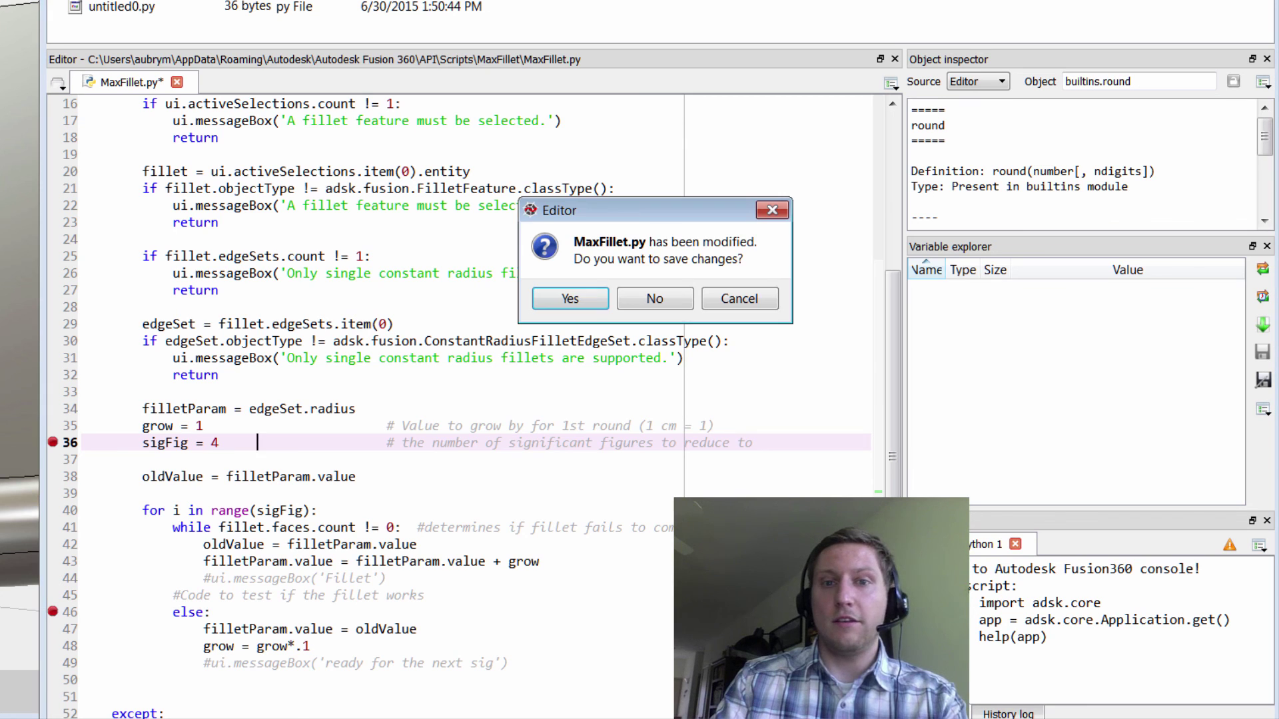
click(649, 297)
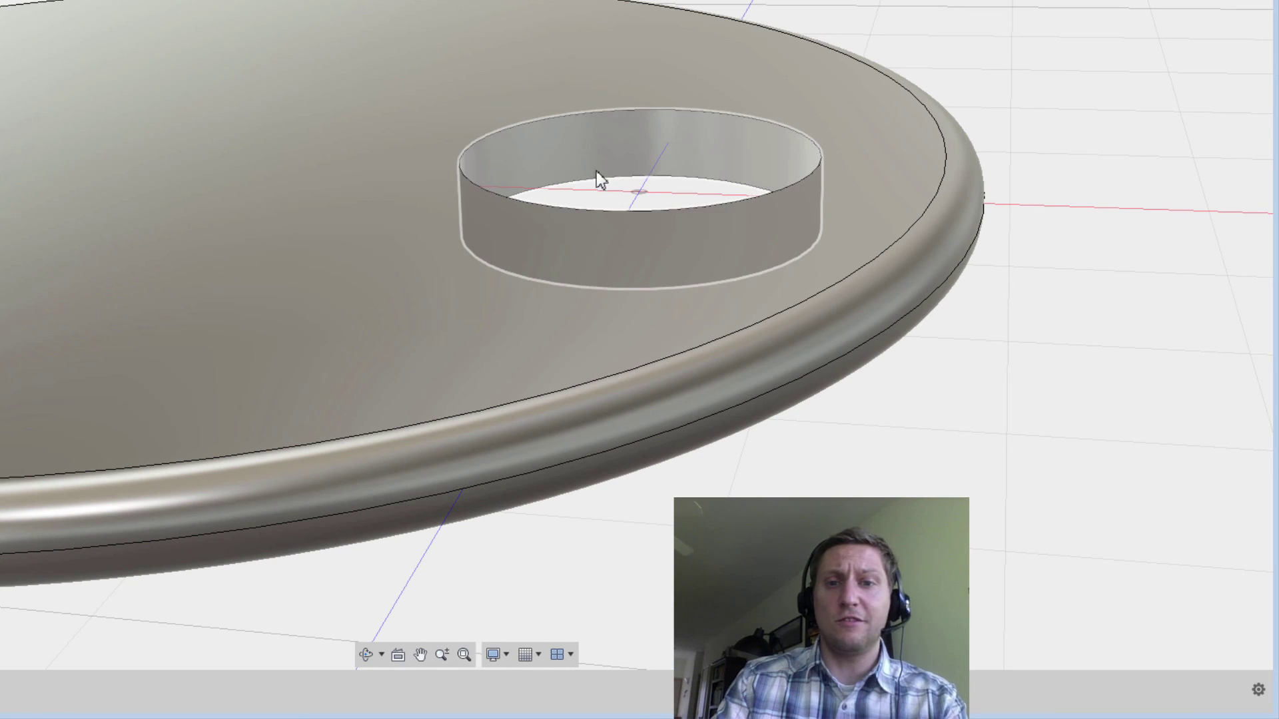